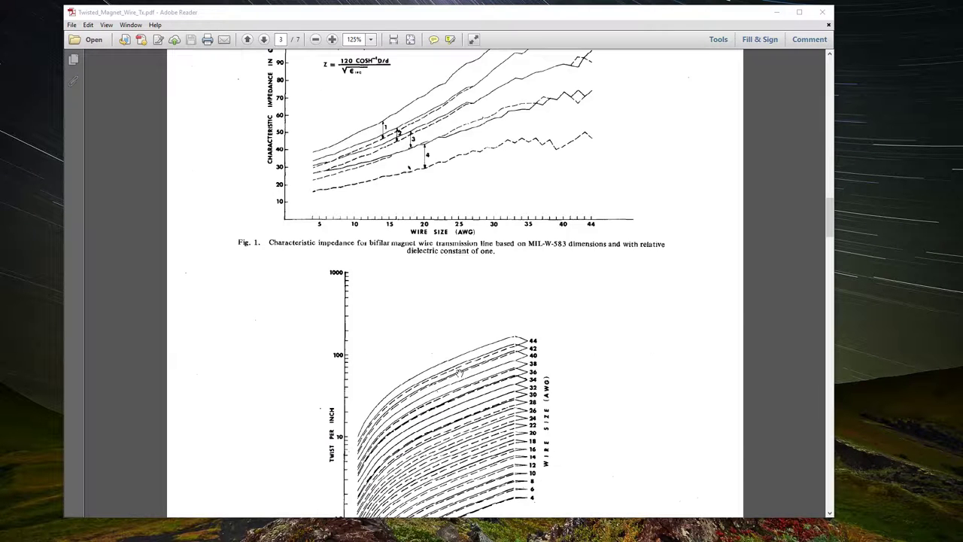
scroll(459, 374, down, 3)
scroll(488, 210, up, 3)
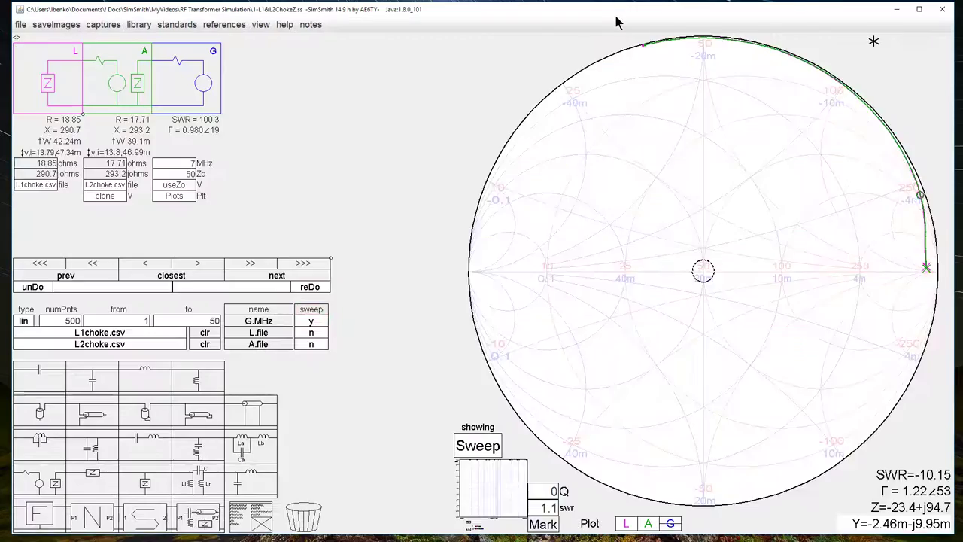
- Nudge the 1-L1&L2ChokeZ.ss window up into place and select the 7 MHz frequency value
drag(572, 10, 574, 3)
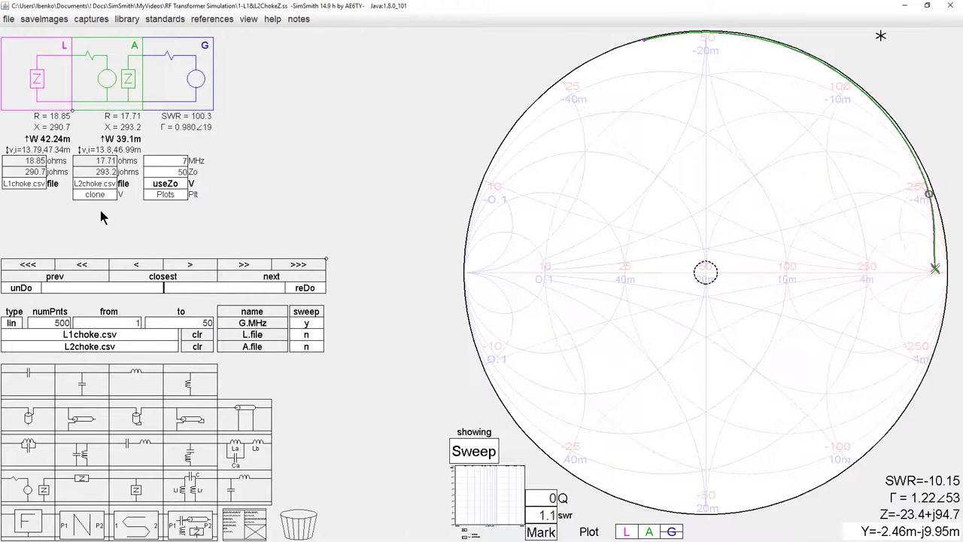
click(173, 159)
- Toggle the Plot button repeatedly to compare the L-point and A-point traces
click(652, 532)
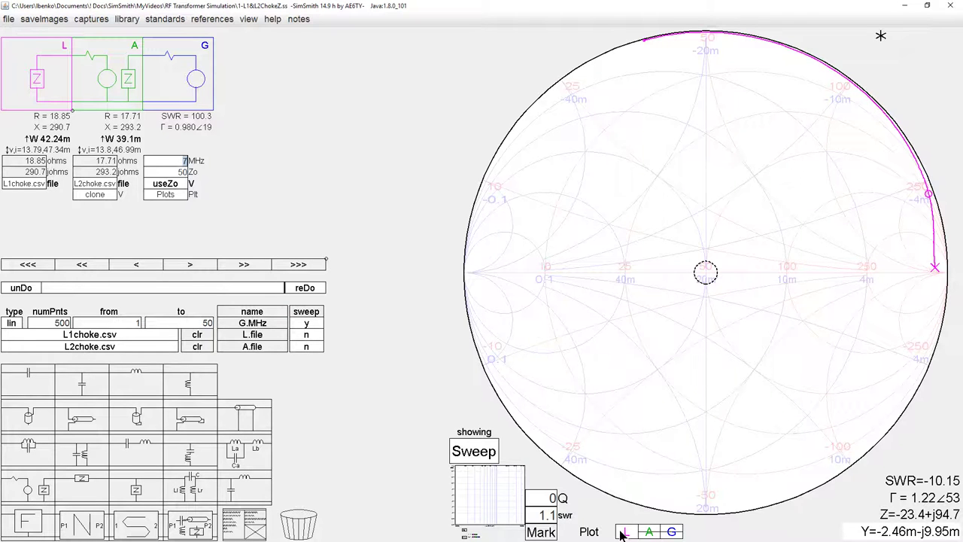
click(651, 532)
click(652, 532)
click(651, 533)
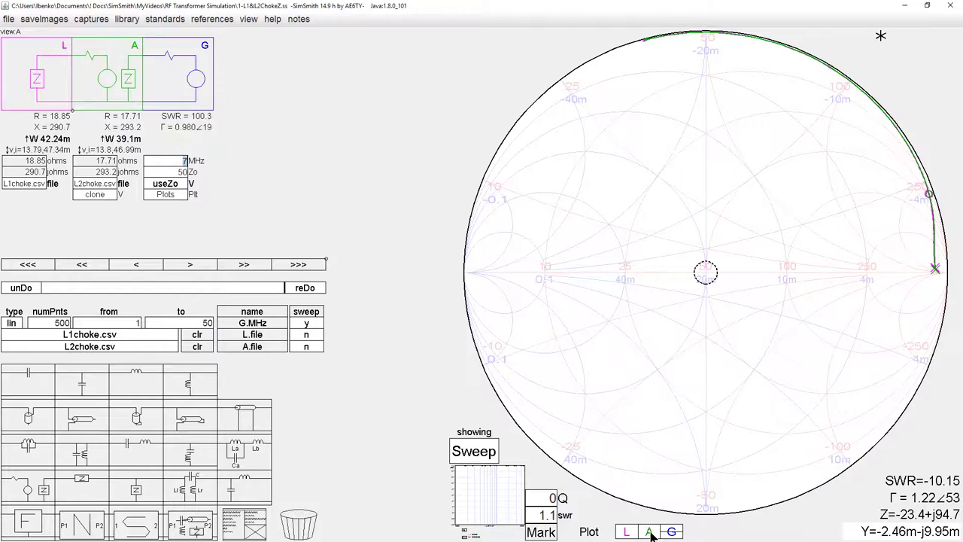
click(651, 532)
click(651, 532)
click(651, 533)
click(651, 532)
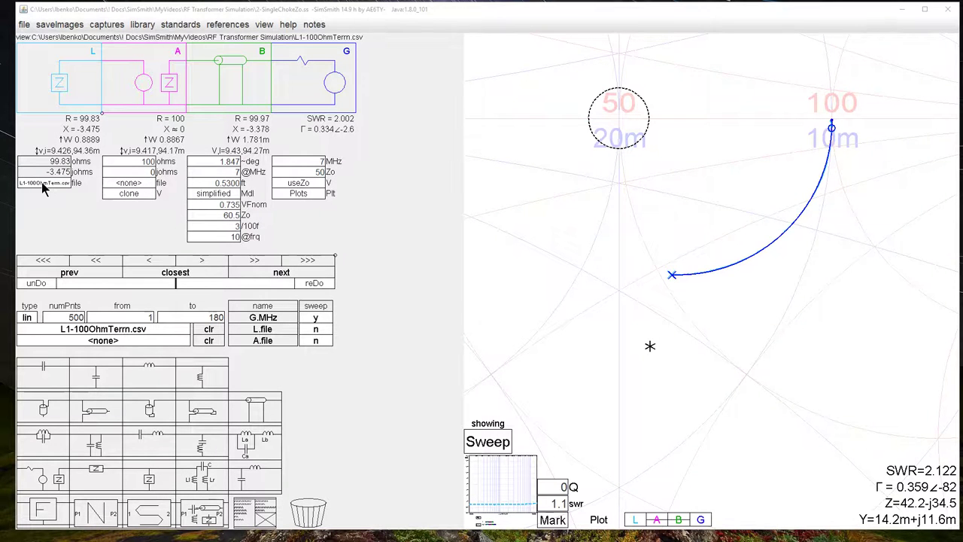
click(702, 519)
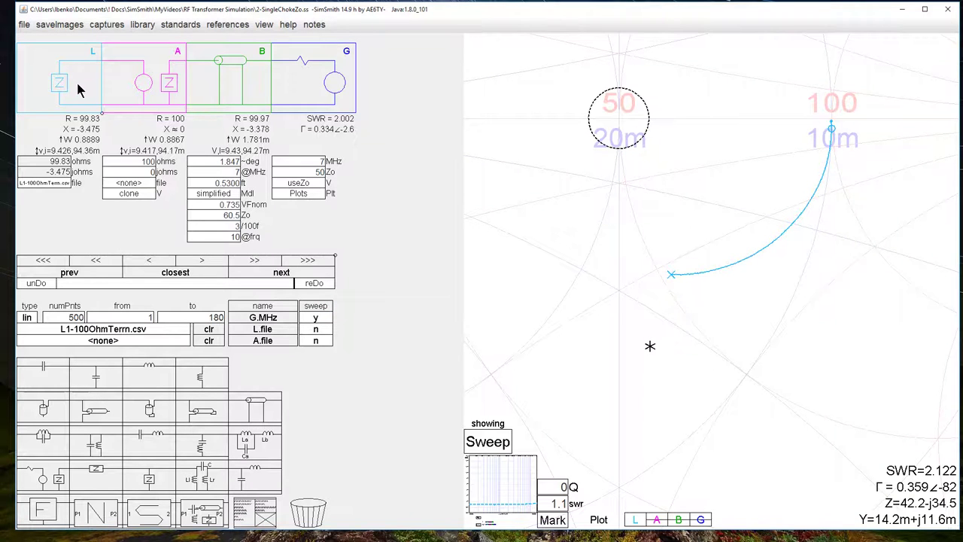
click(149, 161)
click(204, 86)
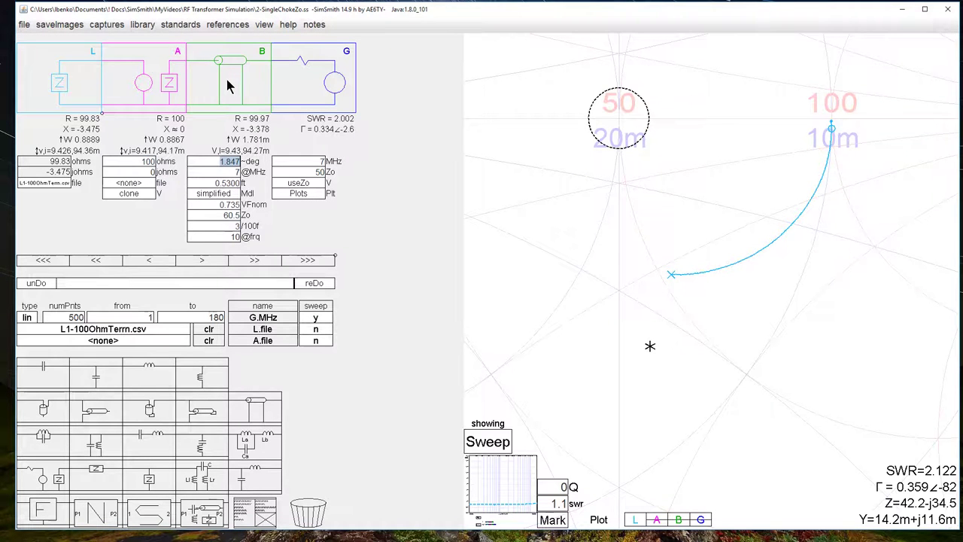
click(128, 49)
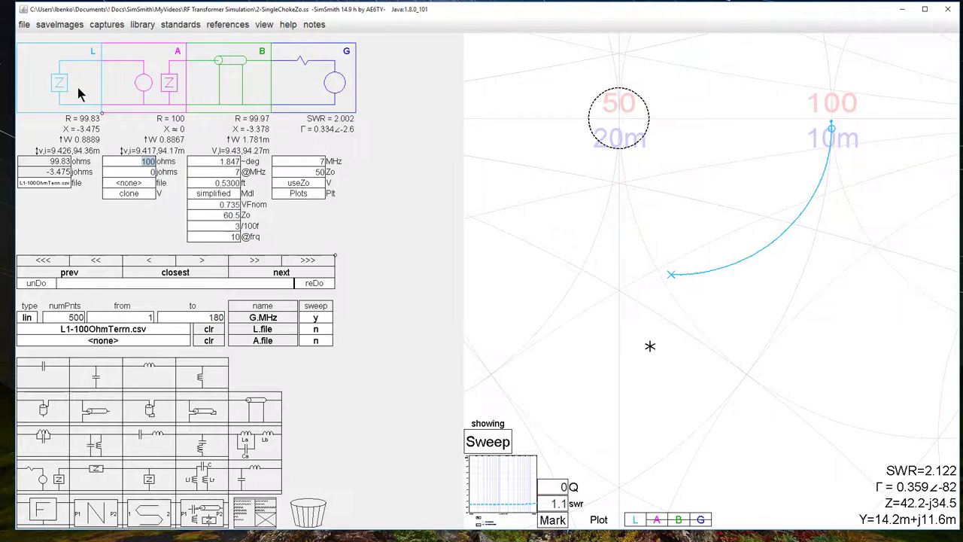
click(701, 521)
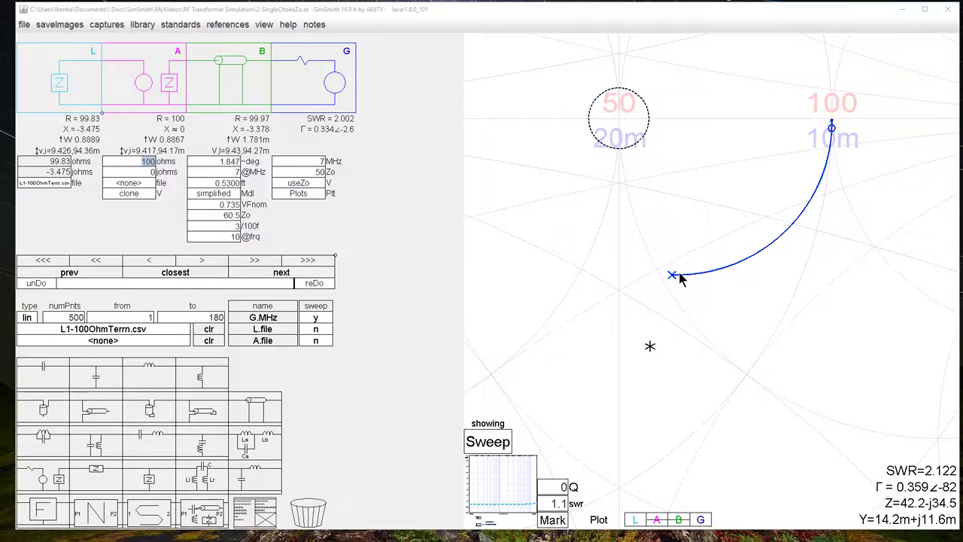
click(229, 215)
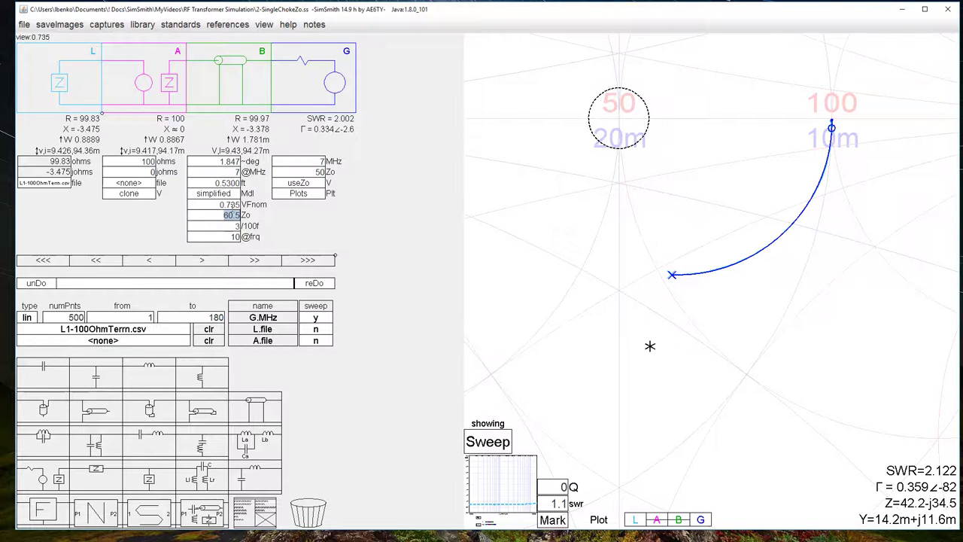
text(80.5)
key(Return)
scroll(231, 215, down, 14)
scroll(230, 216, down, 10)
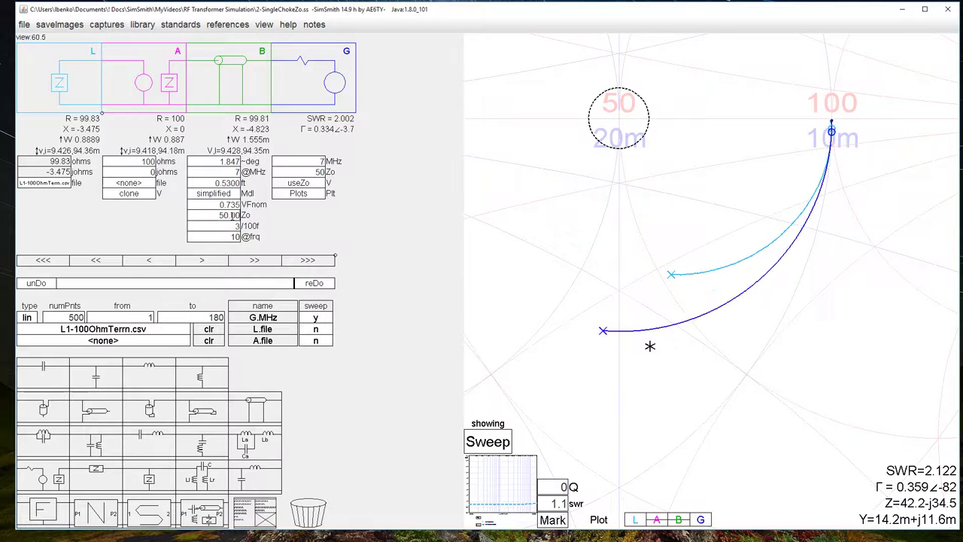
scroll(230, 215, up, 4)
scroll(230, 216, up, 13)
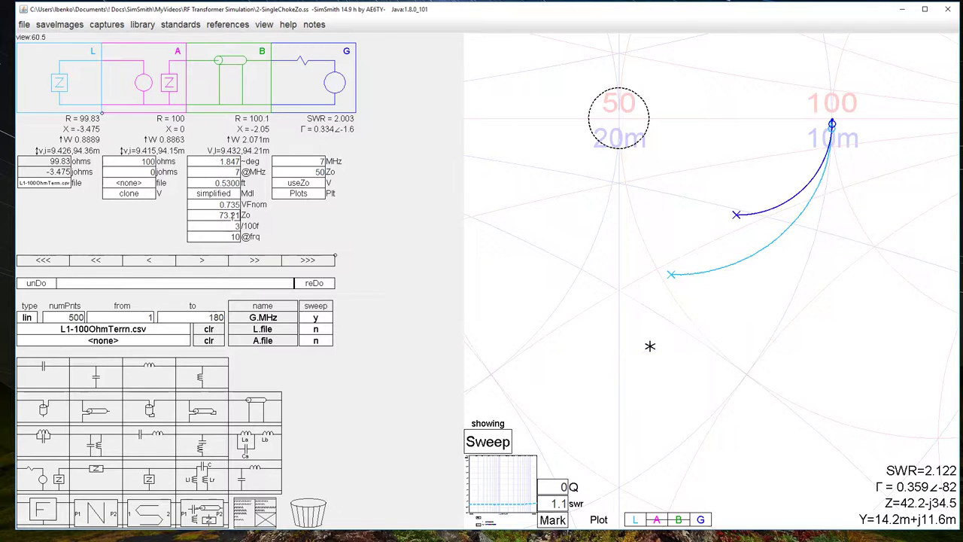
scroll(231, 215, up, 20)
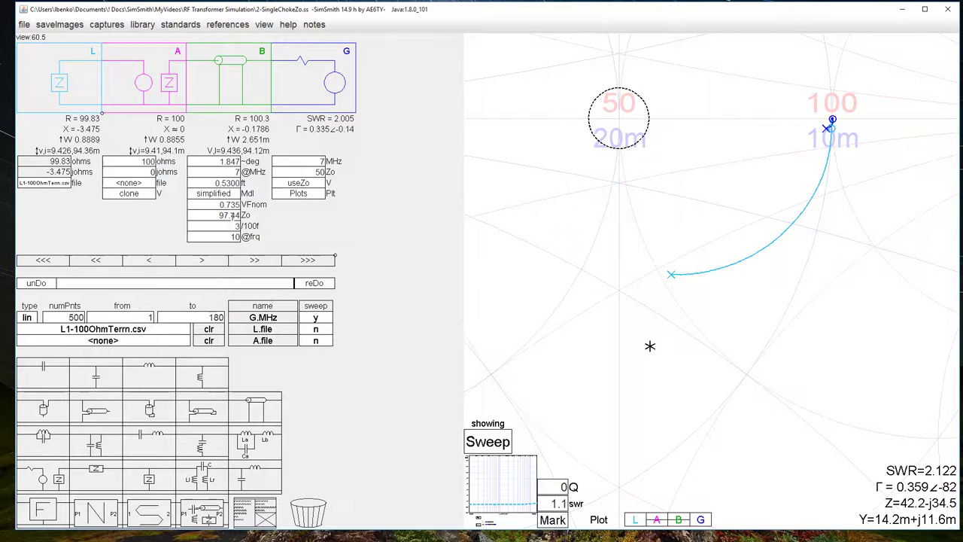
scroll(233, 215, up, 1)
scroll(232, 215, up, 2)
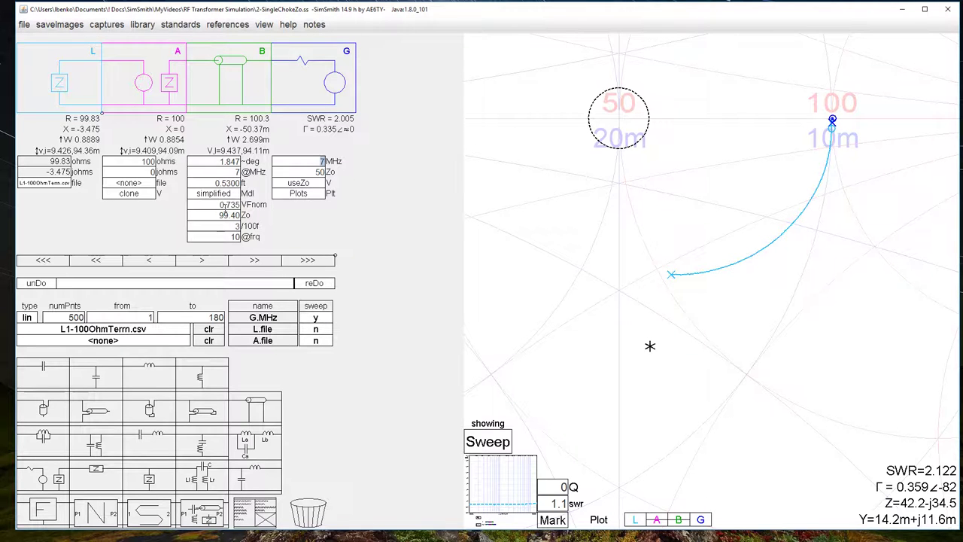
click(227, 215)
text(120.2)
key(Return)
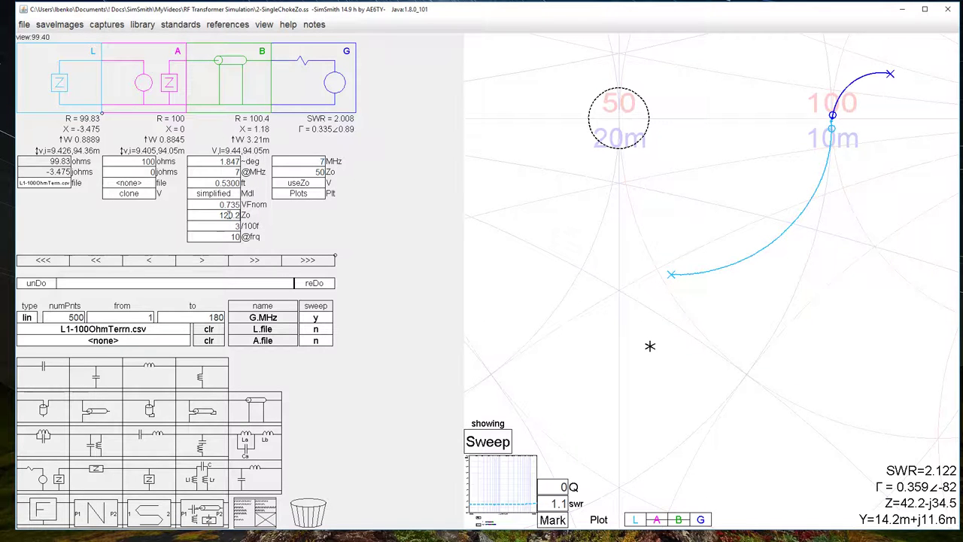
scroll(227, 215, down, 10)
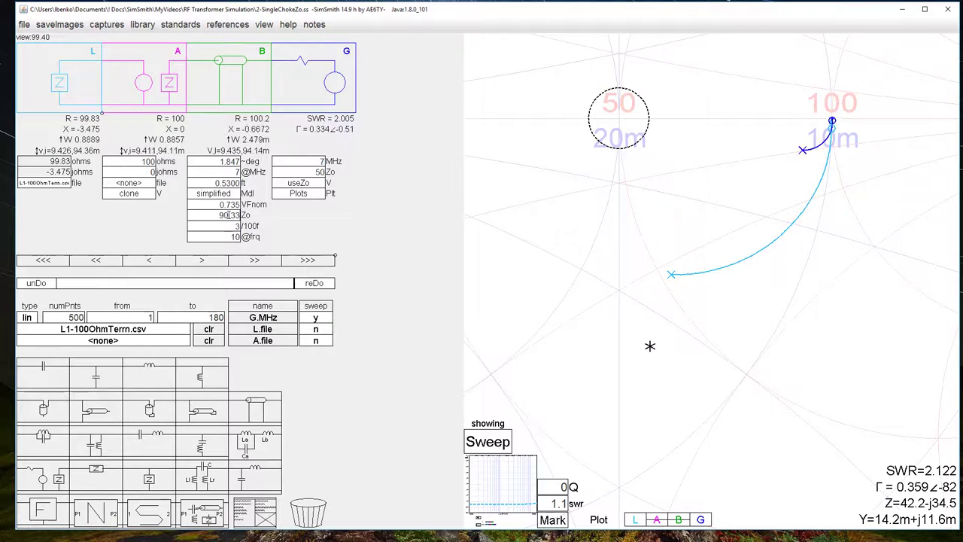
scroll(228, 216, down, 5)
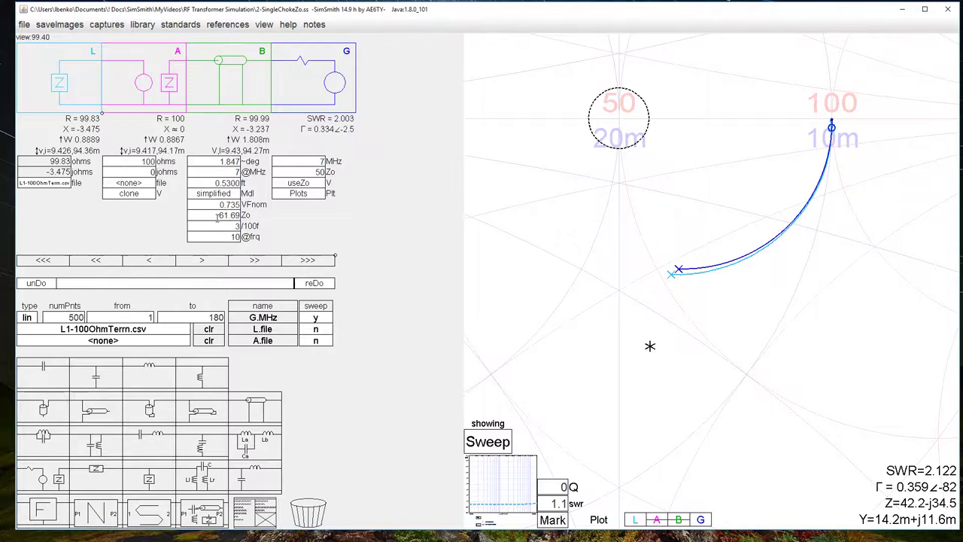
drag(218, 216, 249, 217)
text(60.5)
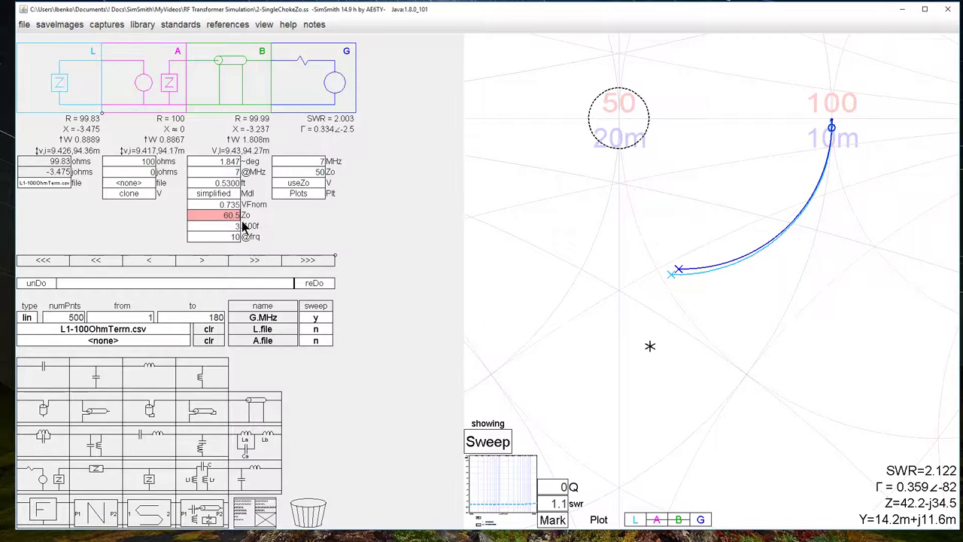
key(Return)
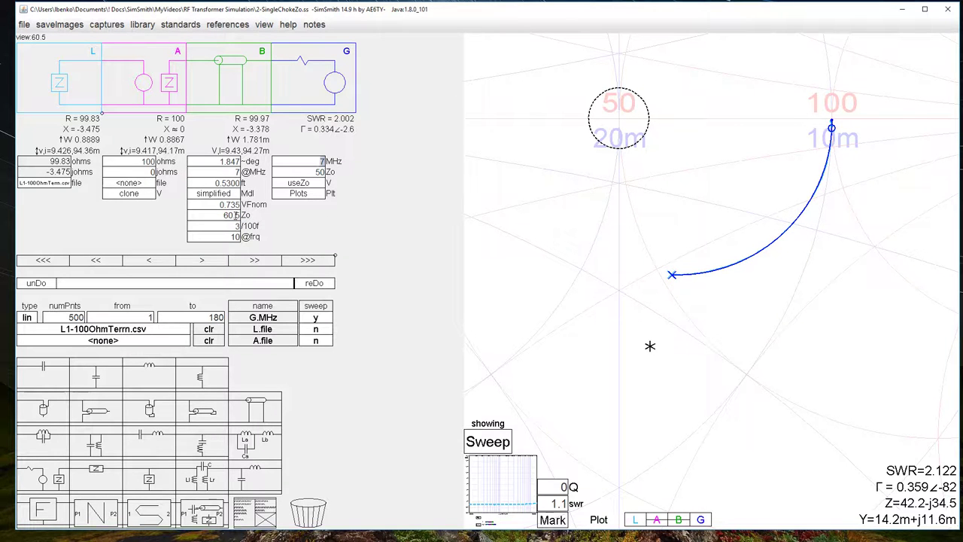
scroll(224, 181, up, 1)
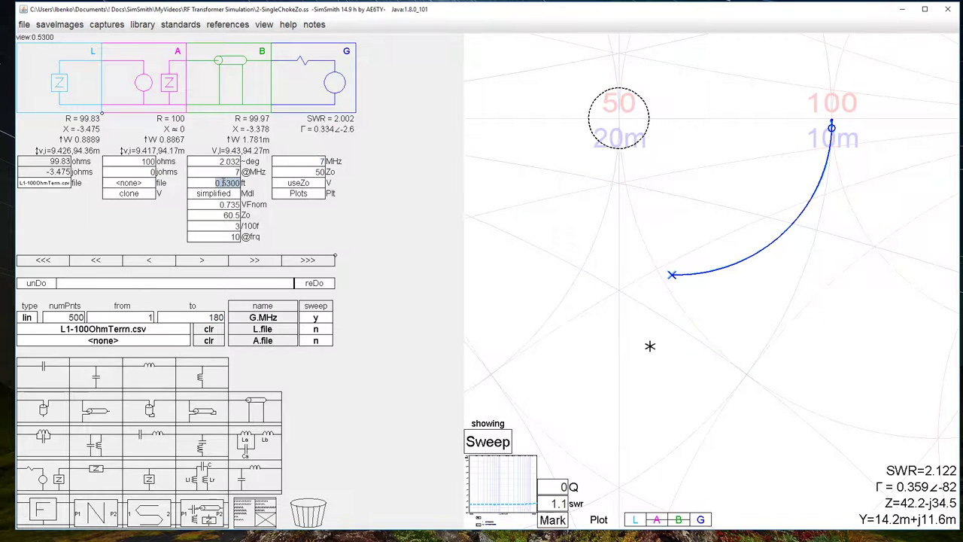
scroll(223, 182, up, 2)
scroll(223, 182, down, 3)
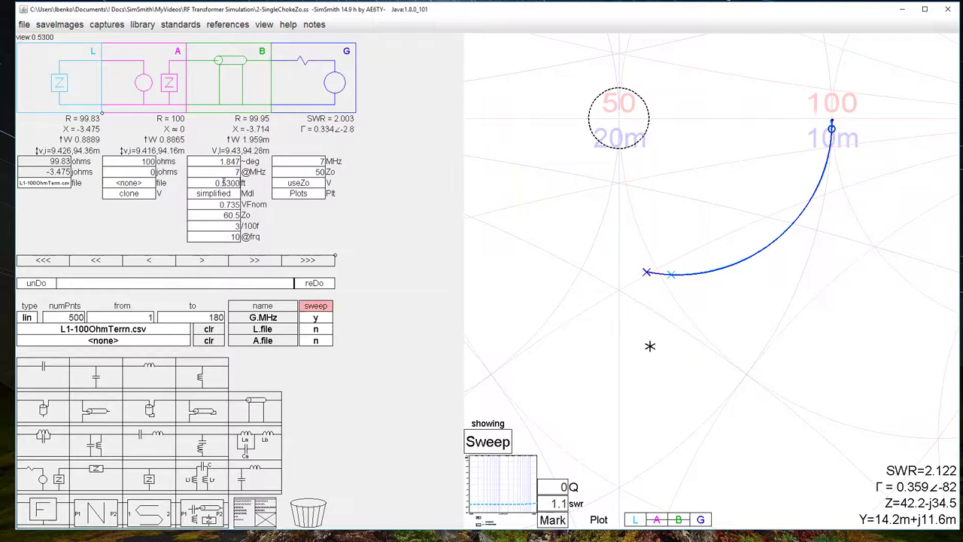
scroll(224, 181, up, 1)
scroll(223, 181, down, 1)
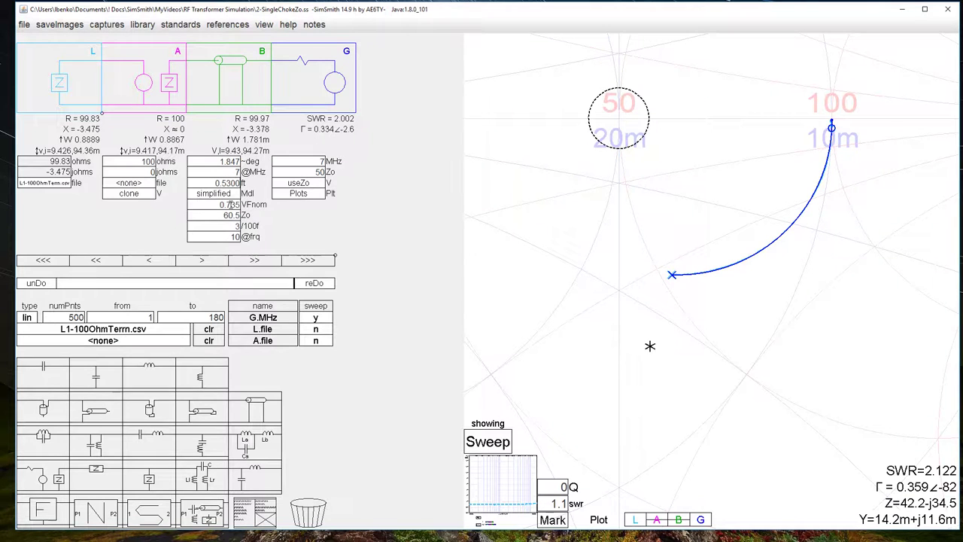
double_click(228, 204)
text(0.6682)
key(Return)
scroll(229, 204, down, 1)
scroll(229, 204, up, 1)
key(BackSpace)
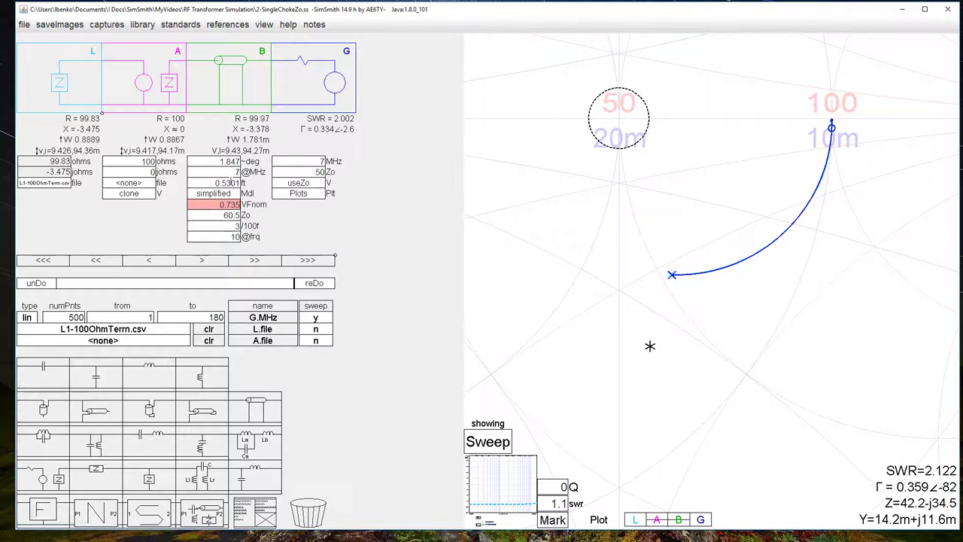
key(Return)
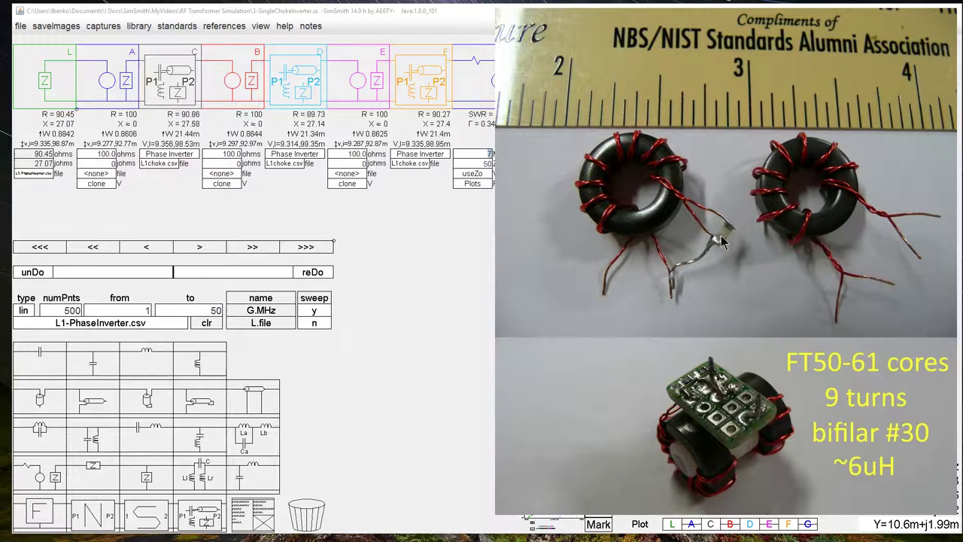
- Drag the core photo aside to uncover the Smith chart trace
drag(728, 24, 793, 27)
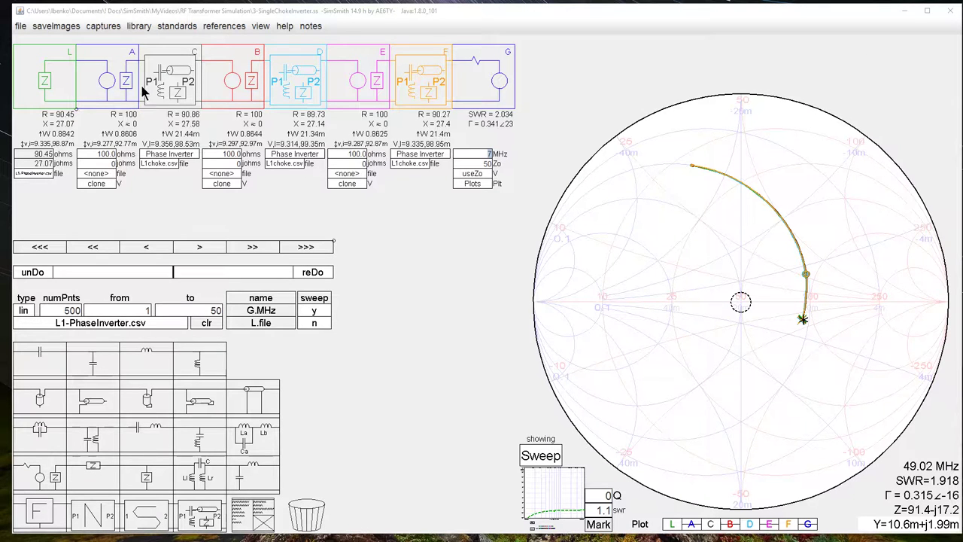
- Open element C's Phase Inverter circuit, place its editor lower, and refocus the main window
click(168, 155)
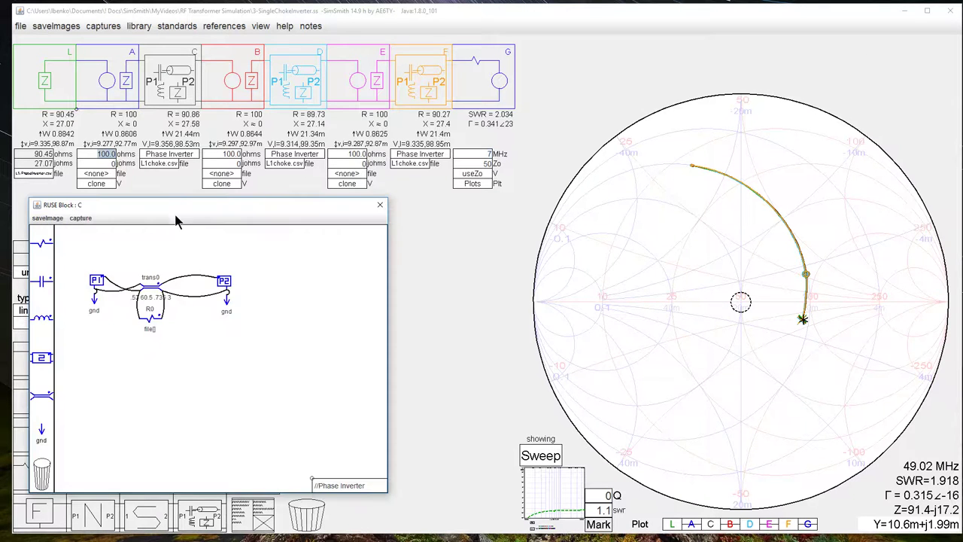
drag(170, 208, 165, 246)
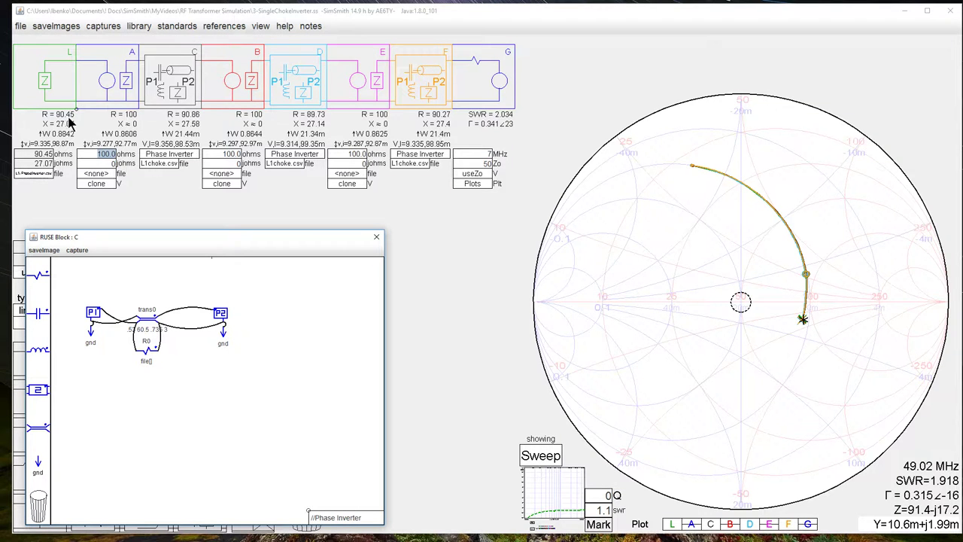
click(163, 104)
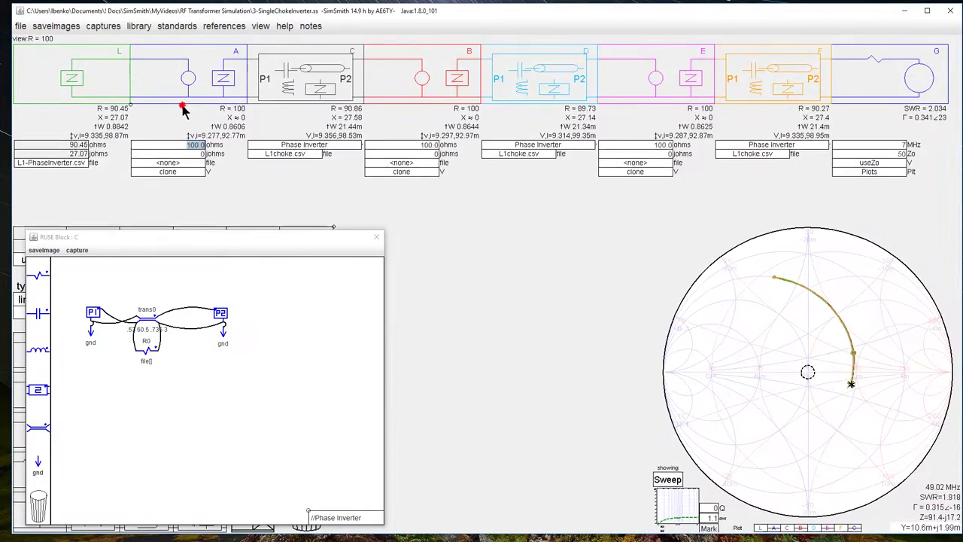
- Drag the divider to narrow the component row and enlarge the Smith chart
click(84, 105)
drag(84, 105, 71, 107)
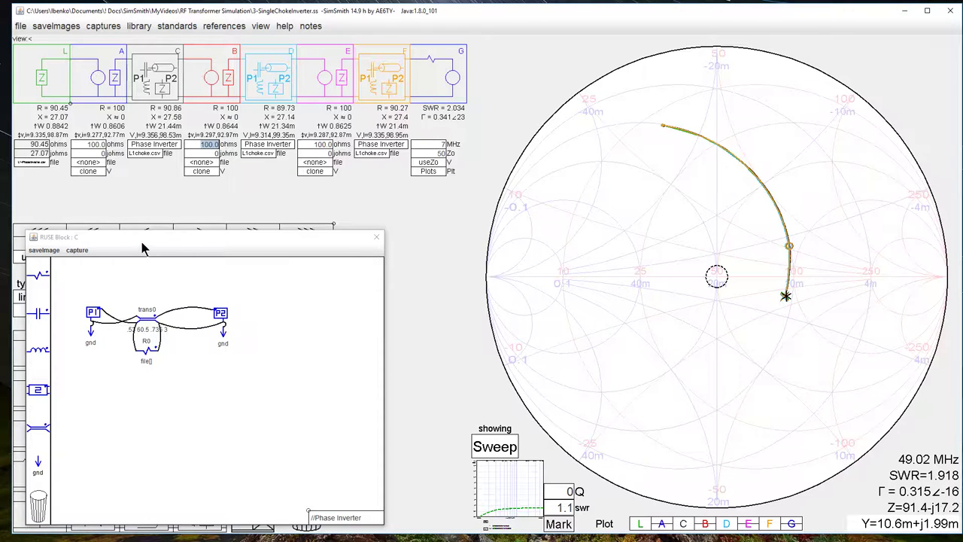
- Open the Phase Inverter circuits of blocks D and F beside block C
click(273, 146)
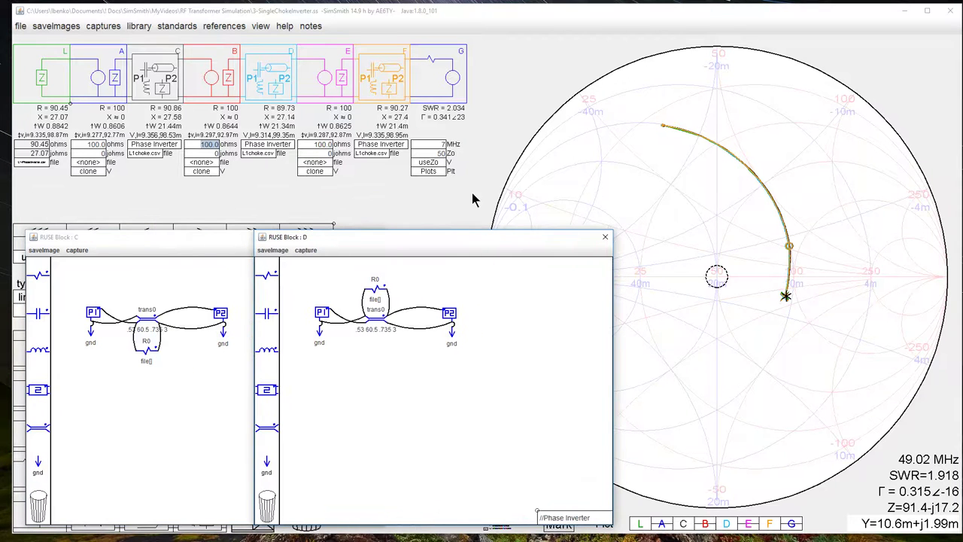
click(388, 145)
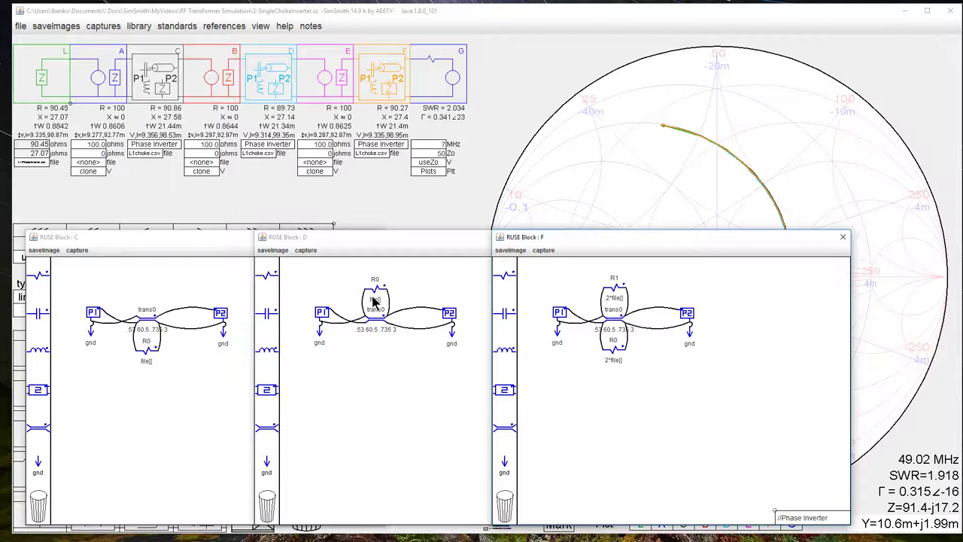
- Close the RUSE Block F, D and C windows and zoom into the trace ends
click(844, 239)
click(604, 239)
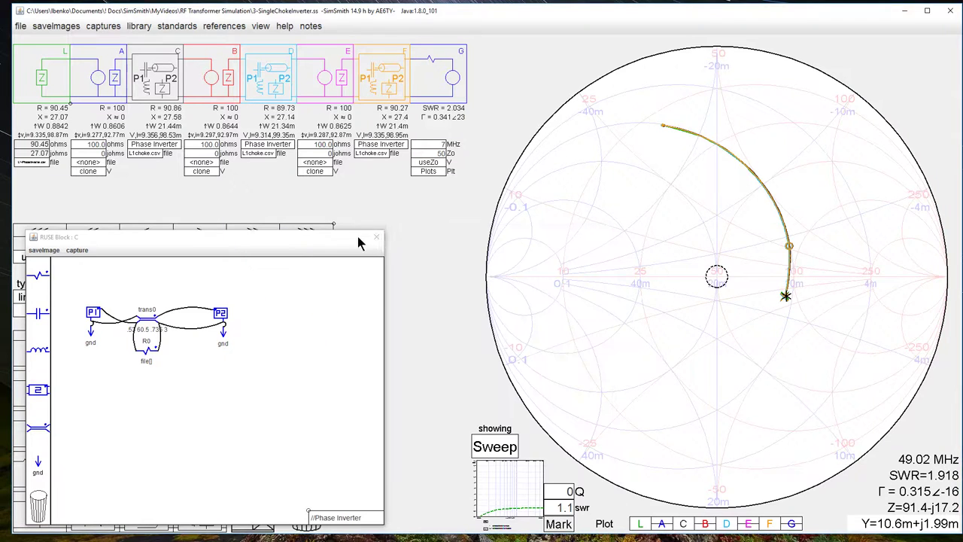
click(379, 238)
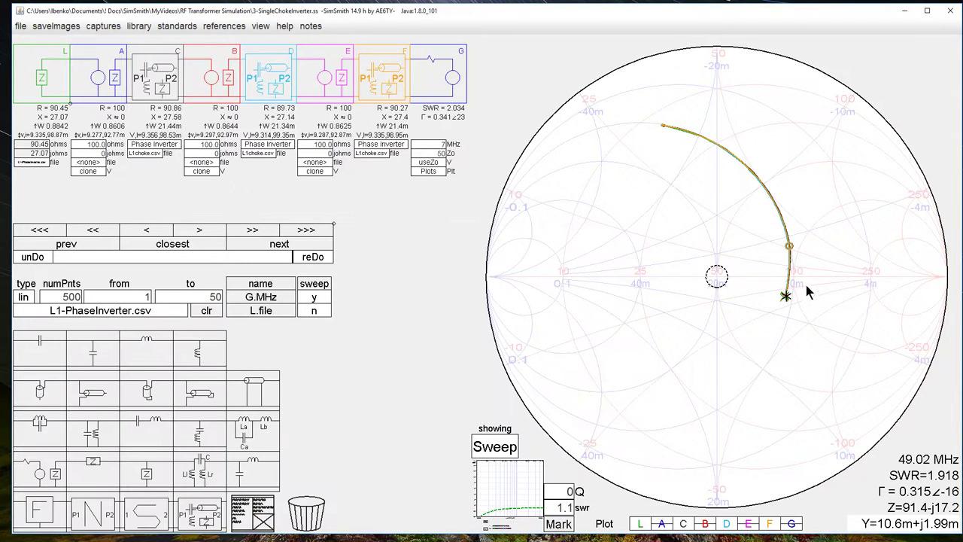
scroll(806, 291, up, 5)
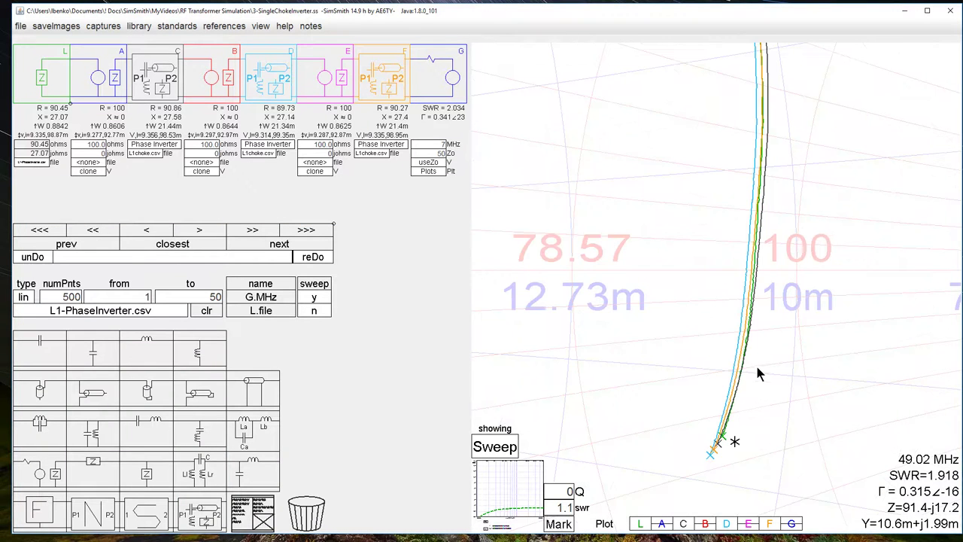
scroll(757, 374, up, 2)
scroll(748, 413, up, 2)
scroll(819, 311, up, 3)
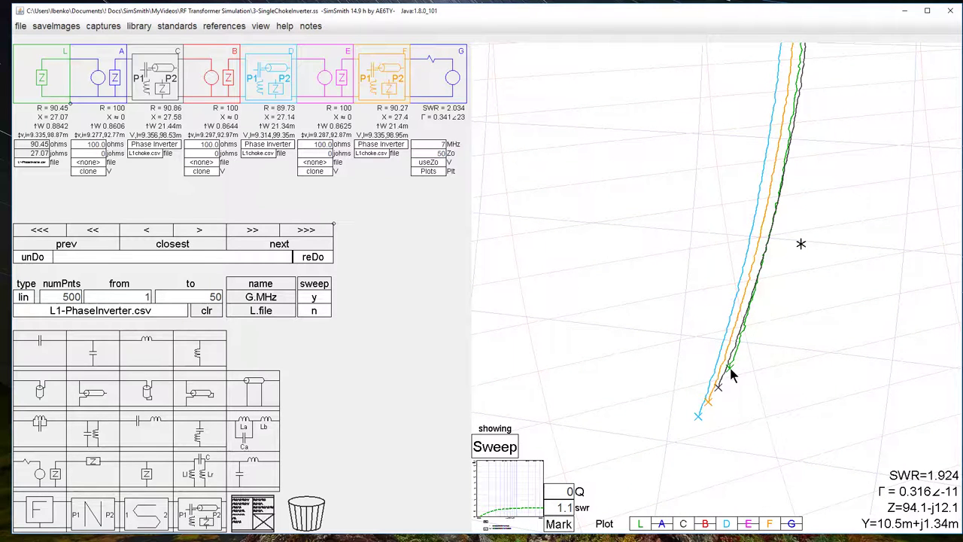
- Mark the trace's 50 MHz end and the cyan D trace end, then zoom back out
key(Tab)
click(730, 369)
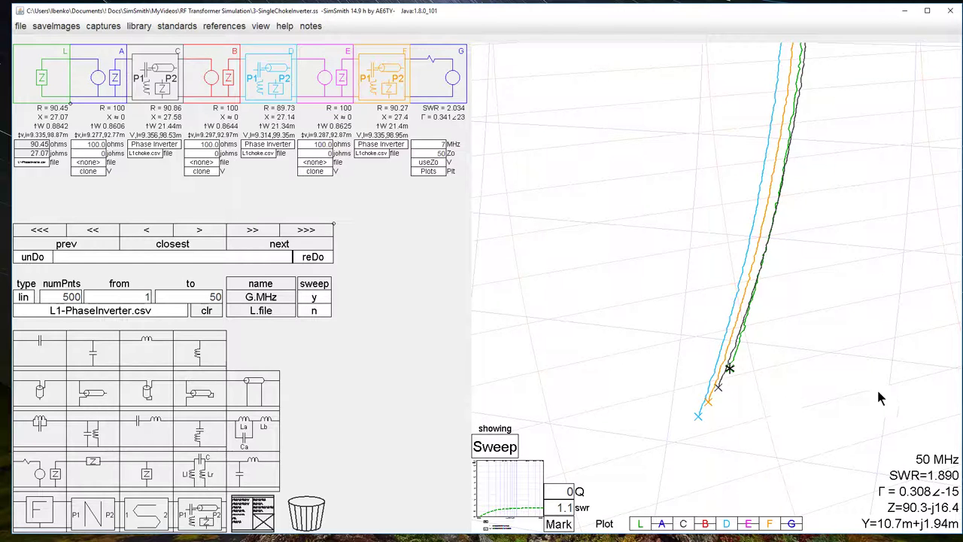
click(696, 413)
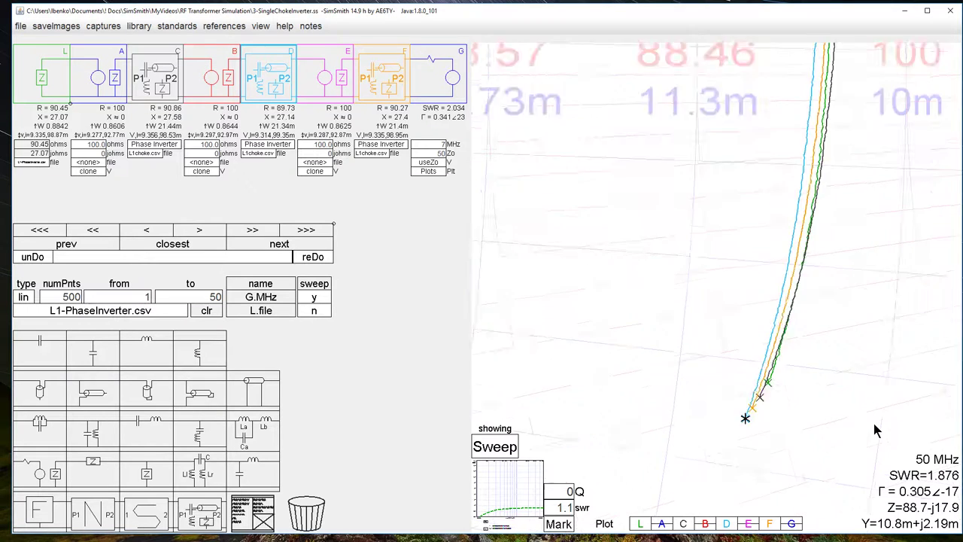
scroll(875, 422, down, 5)
scroll(843, 281, down, 2)
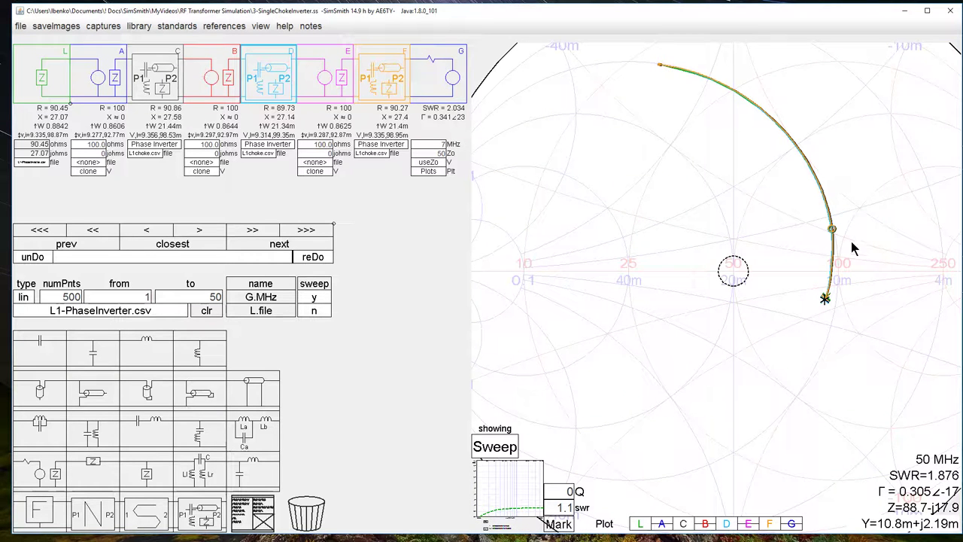
drag(787, 262, 788, 286)
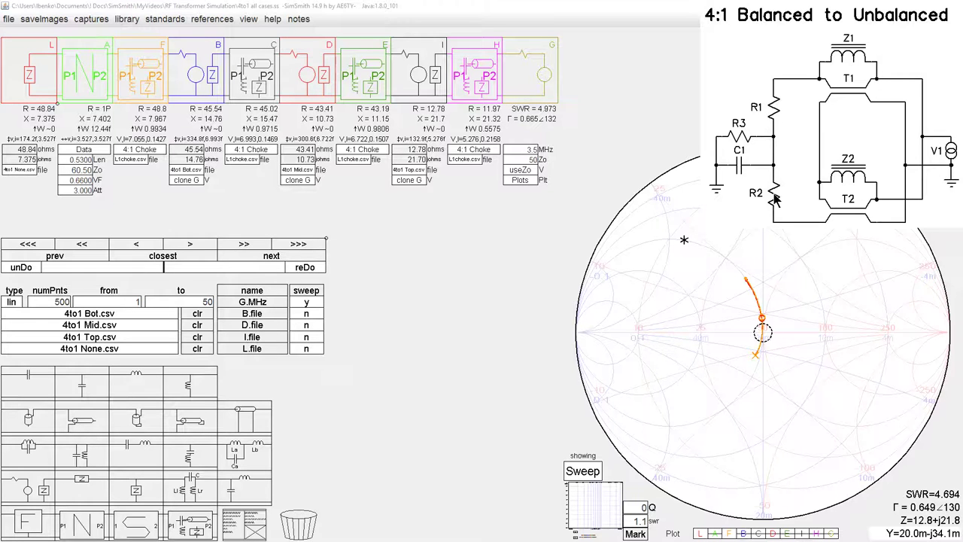
click(138, 154)
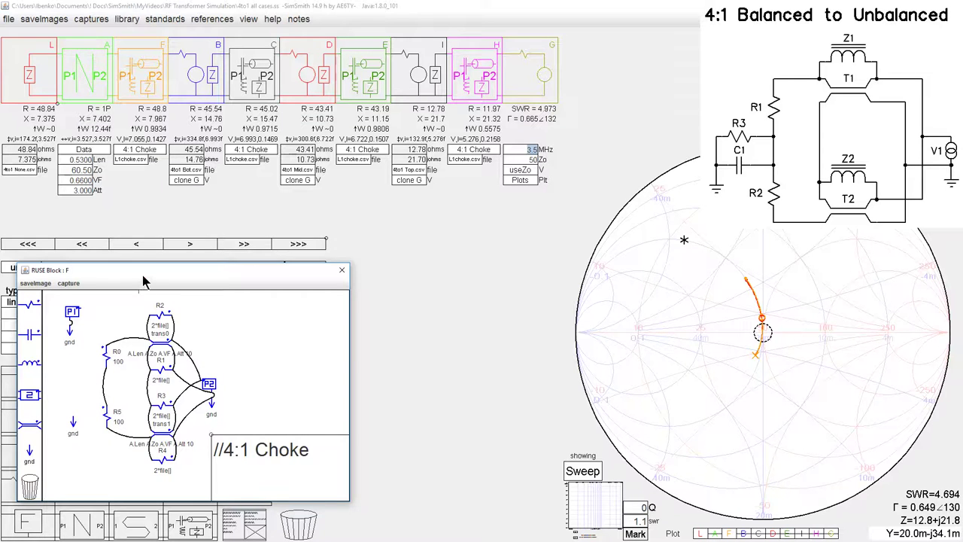
drag(143, 276, 145, 298)
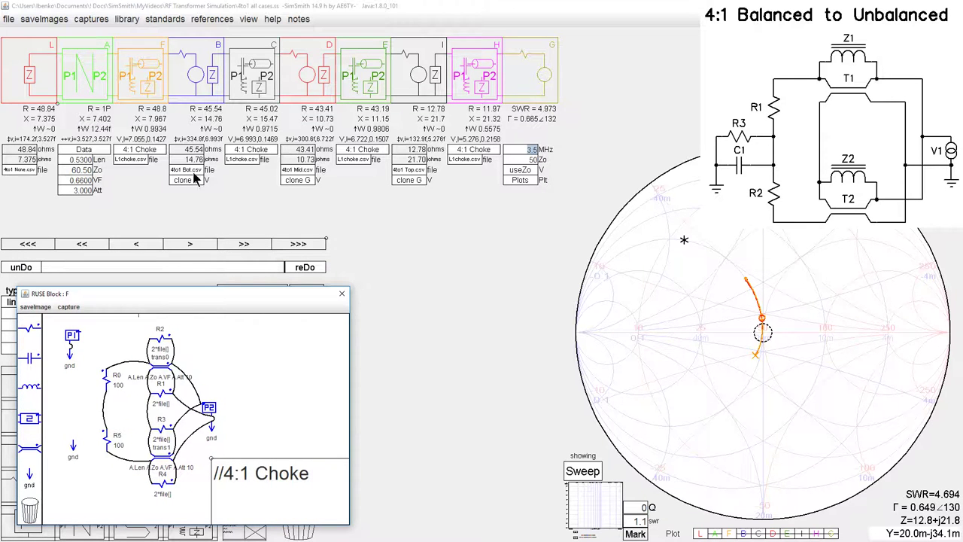
click(248, 154)
drag(342, 300, 292, 300)
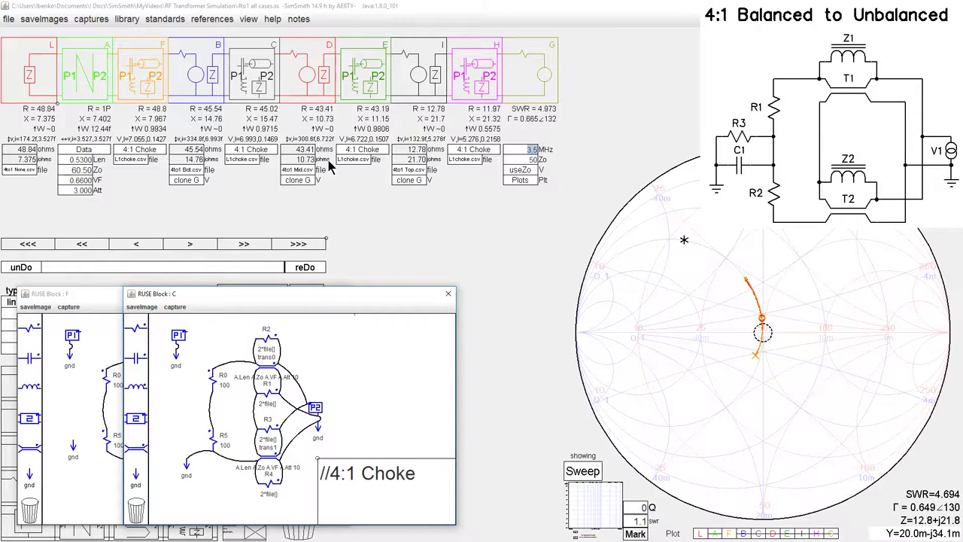
click(349, 150)
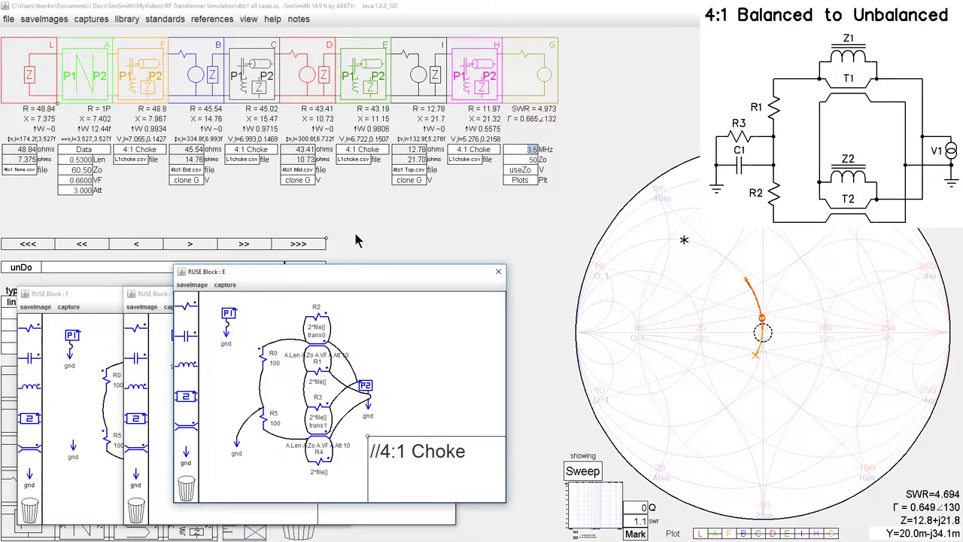
drag(319, 277, 474, 302)
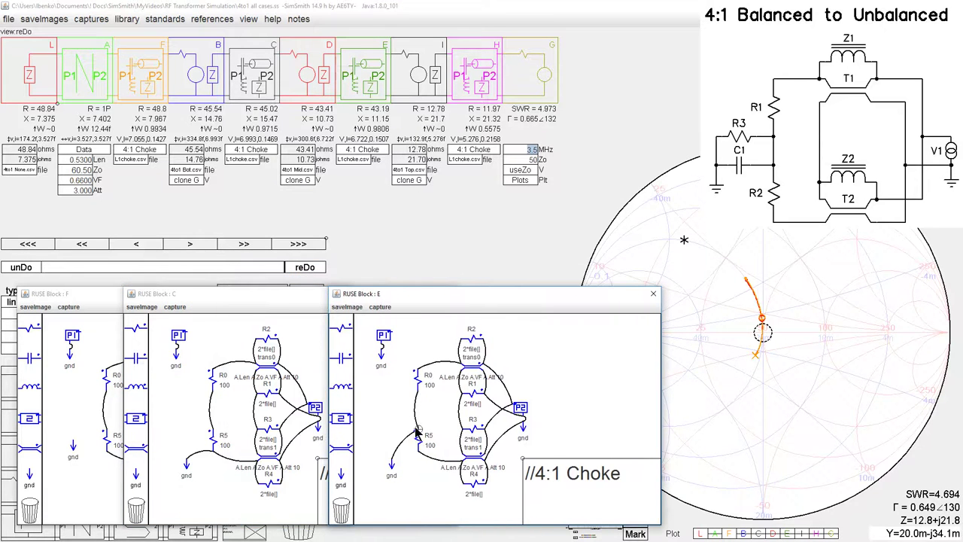
click(472, 154)
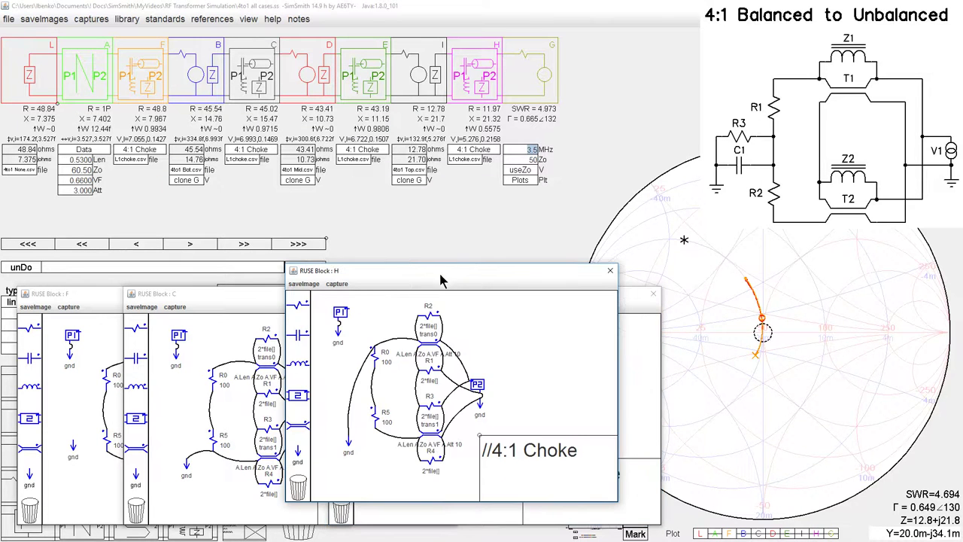
drag(779, 245, 687, 299)
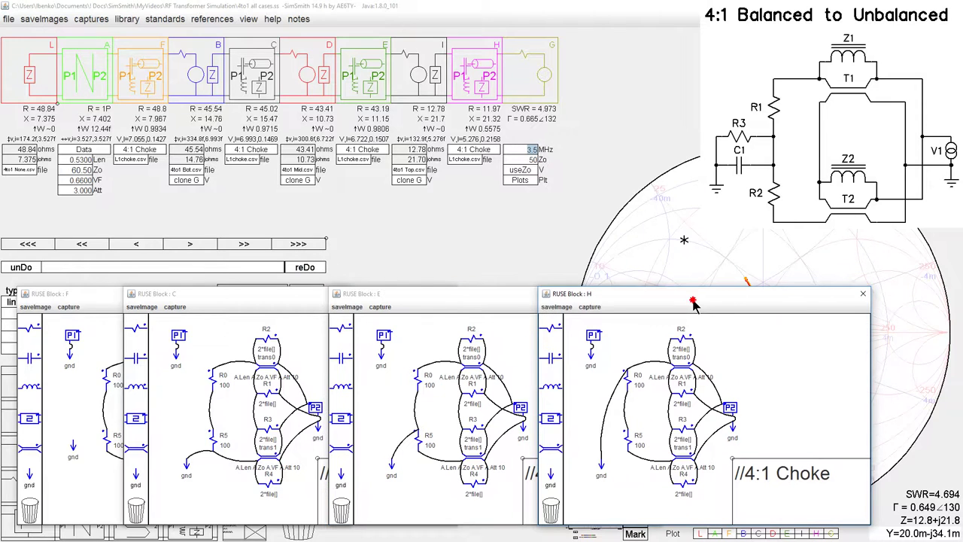
click(863, 293)
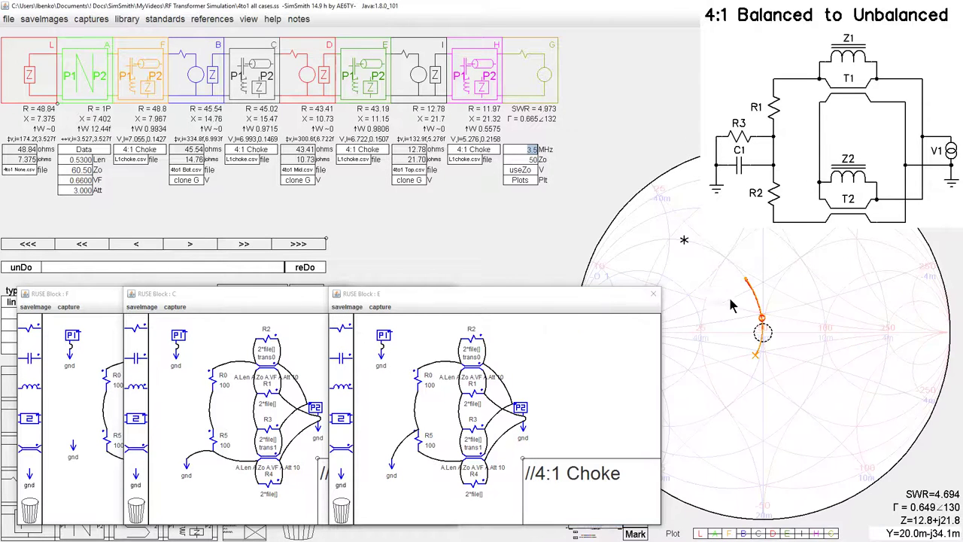
click(655, 295)
click(449, 294)
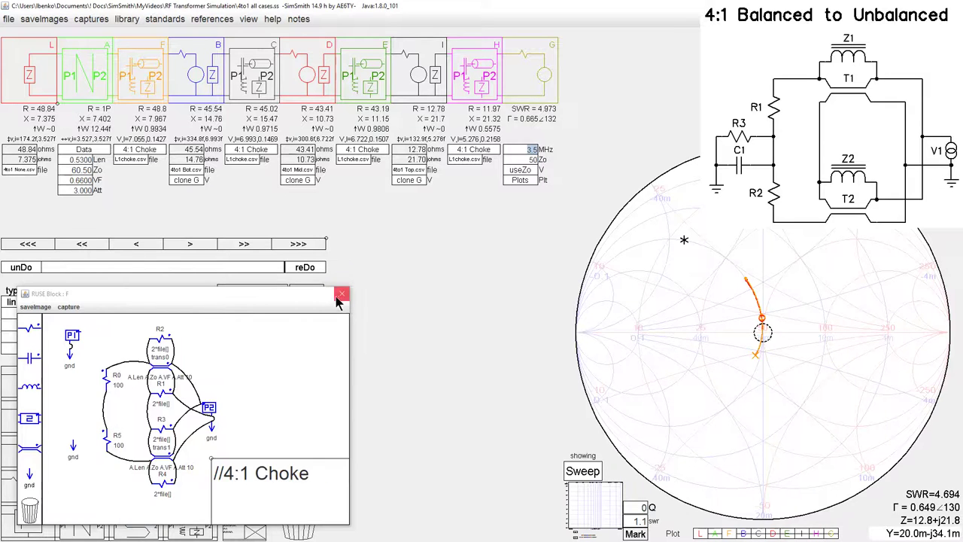
click(342, 295)
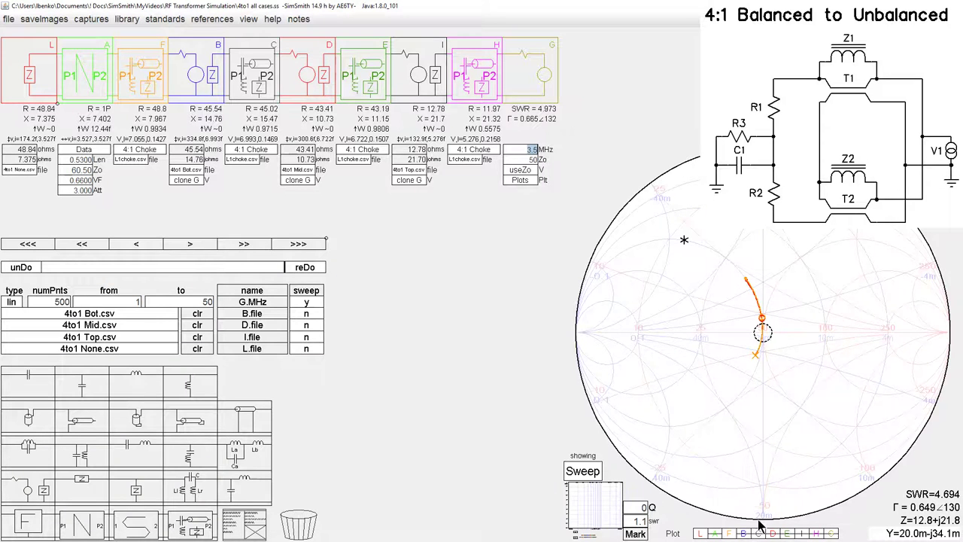
- Swap the orange trace for the red L trace and frame the dashed 50-ohm centre circle
click(700, 534)
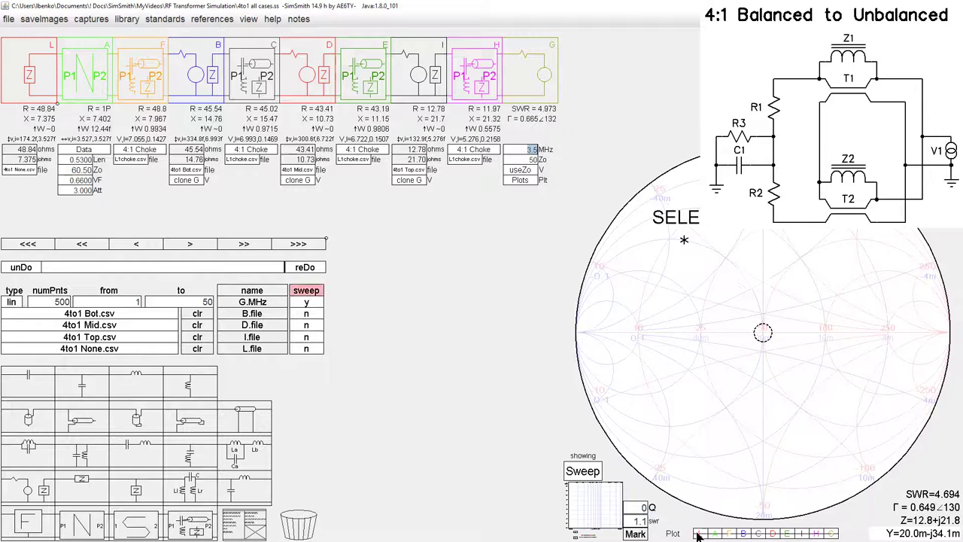
click(703, 533)
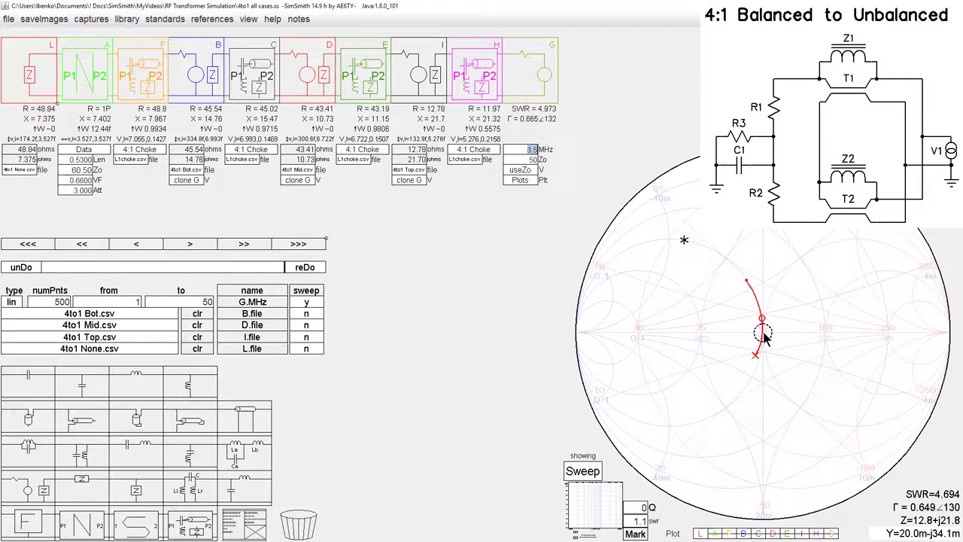
scroll(762, 338, up, 3)
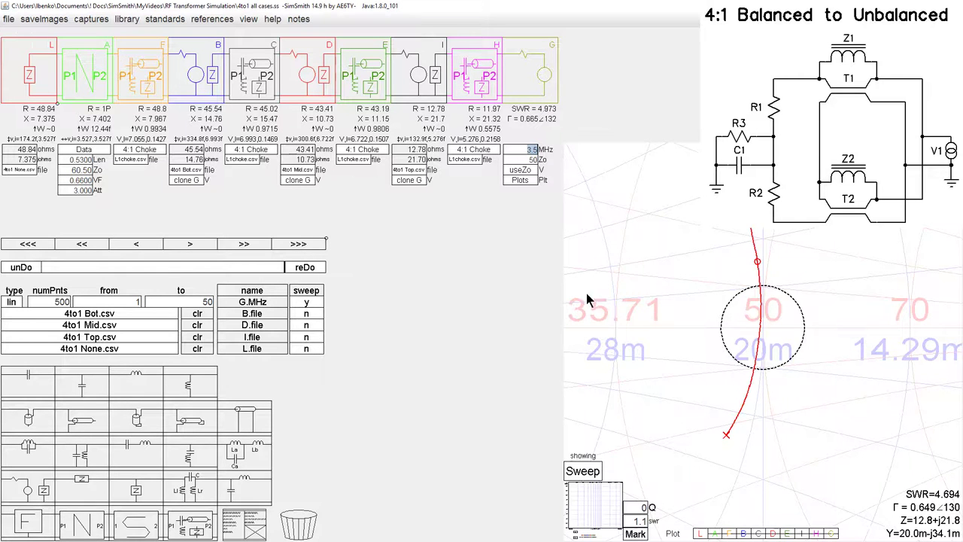
scroll(701, 314, down, 3)
drag(681, 286, 735, 347)
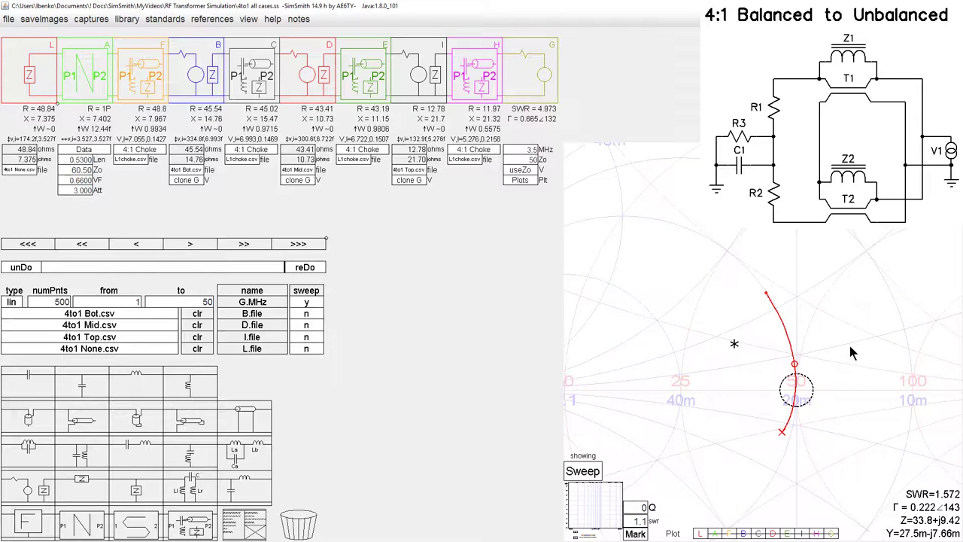
drag(852, 350, 804, 319)
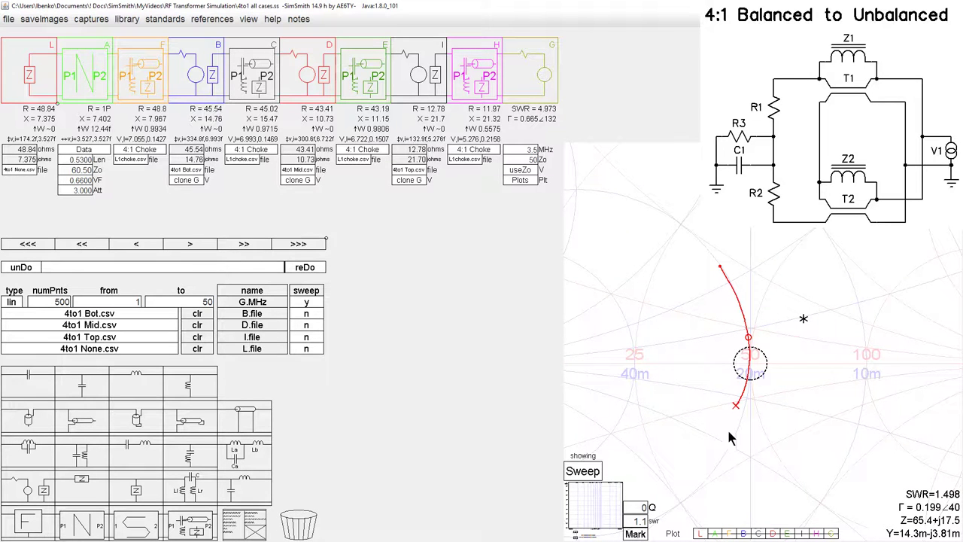
- Overlay the B, D and I sweep traces and pan to view the new I trace
click(745, 533)
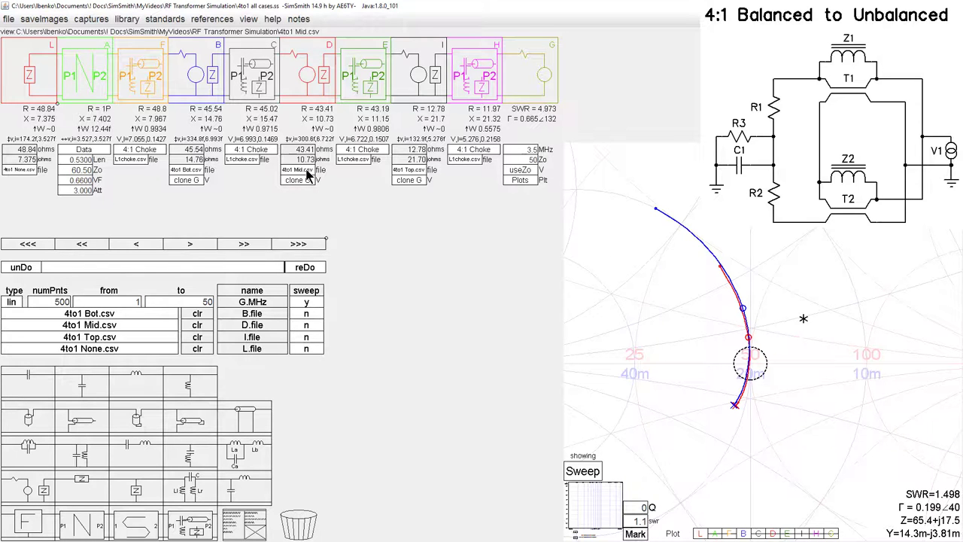
click(774, 534)
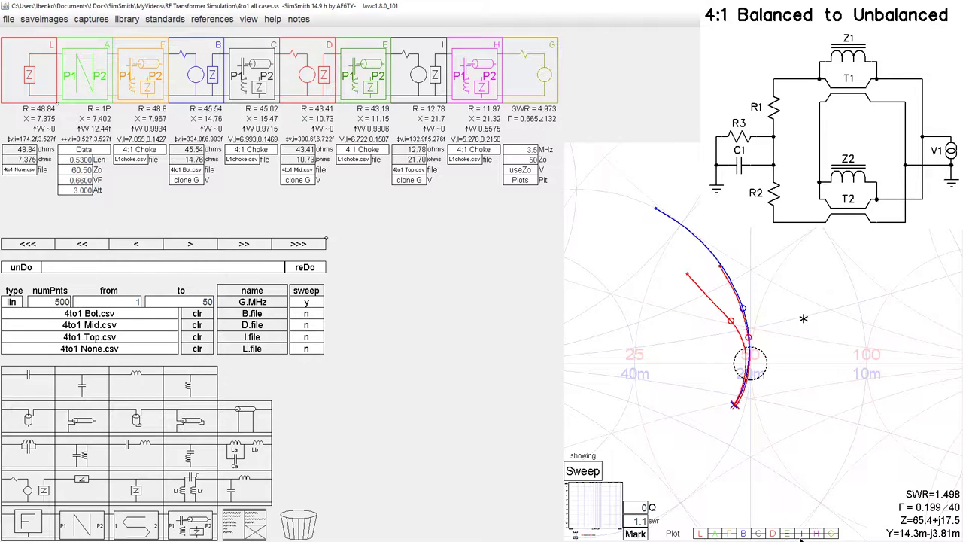
click(802, 533)
drag(637, 272, 777, 340)
scroll(777, 340, down, 2)
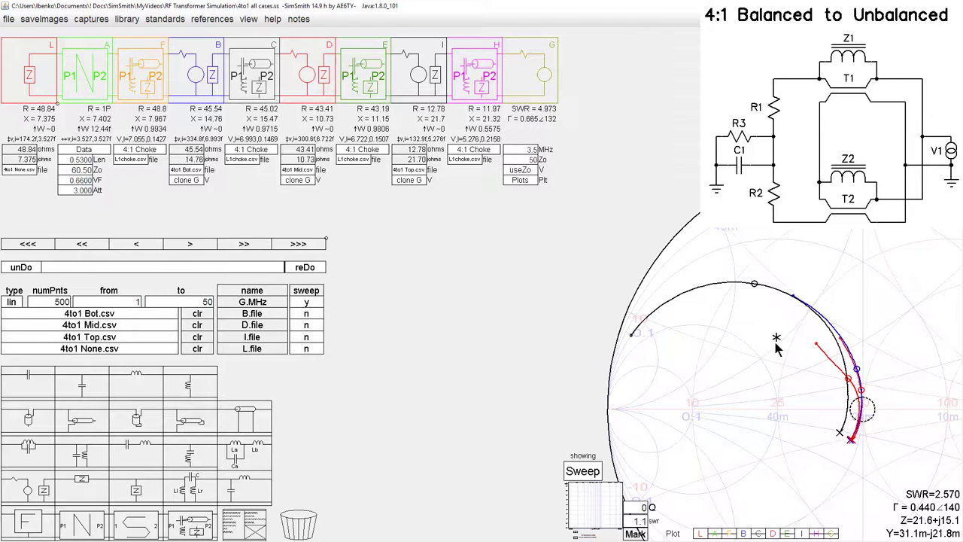
- Recentre the chart and zoom out to show the full Smith chart circle
drag(777, 346, 733, 327)
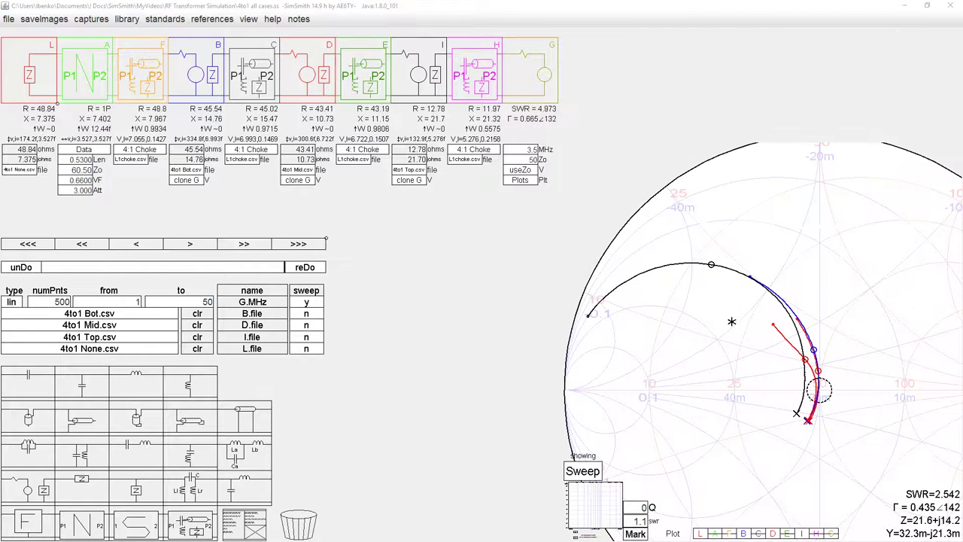
scroll(779, 222, down, 3)
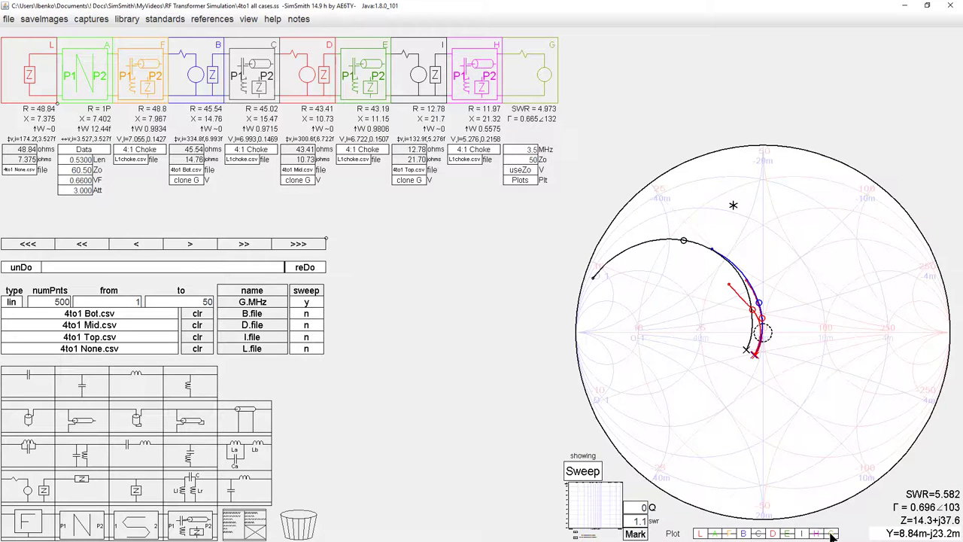
- Switch off the I, D and B traces so only the red L trace remains
click(804, 535)
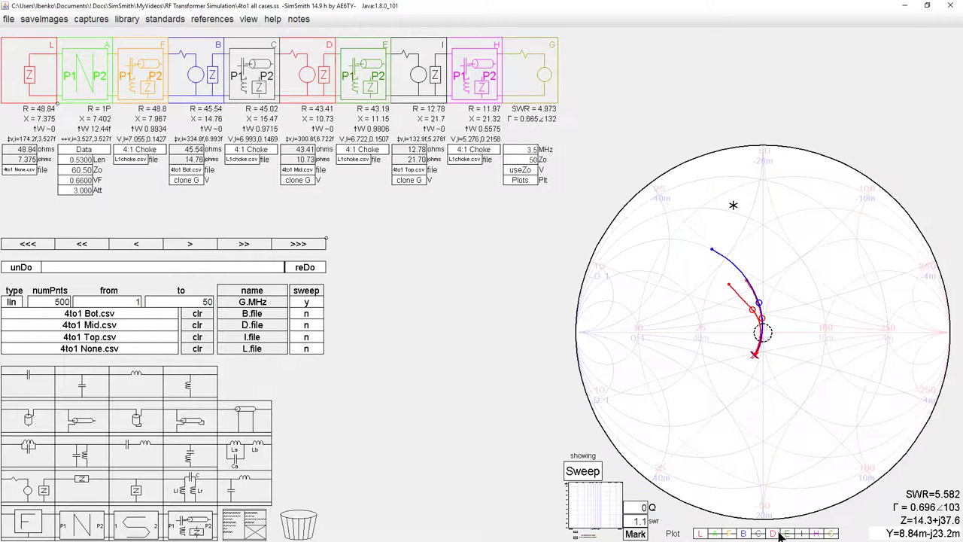
click(774, 534)
click(743, 534)
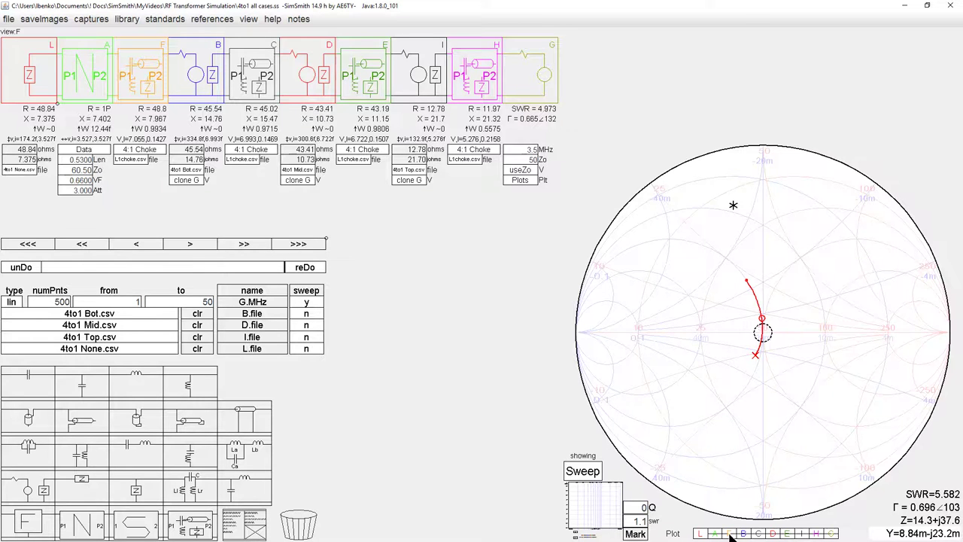
- Zoom and pan the Smith chart to compare the orange F trace against the red trace
scroll(802, 313, up, 5)
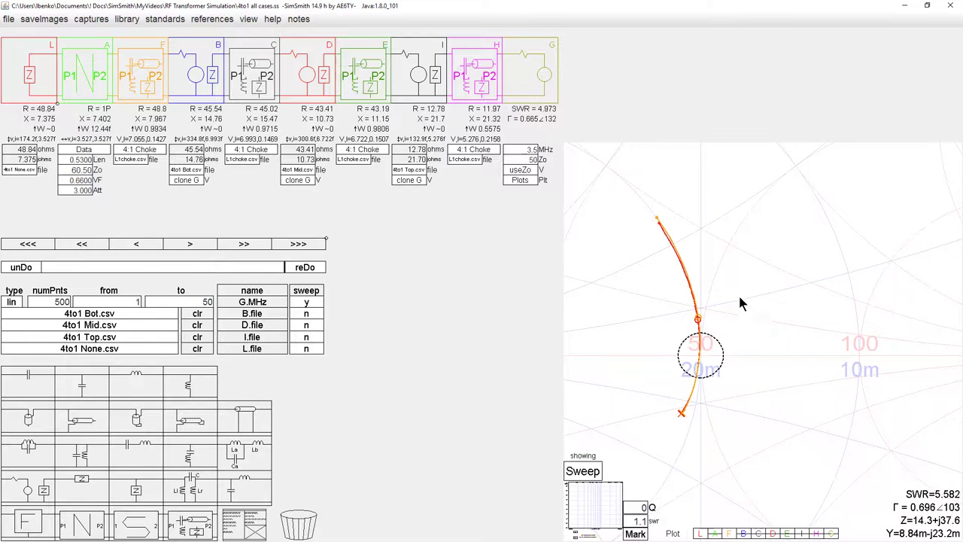
drag(742, 302, 821, 301)
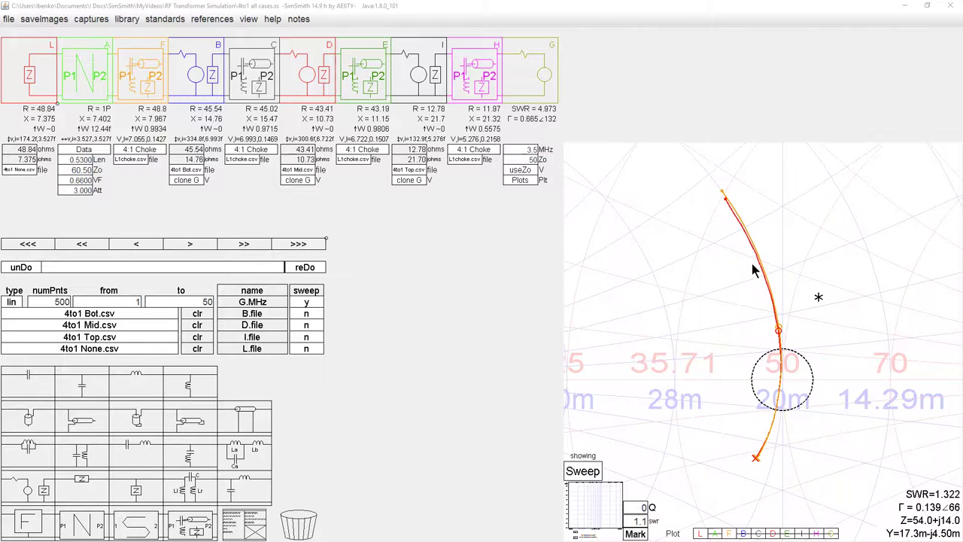
scroll(770, 220, down, 3)
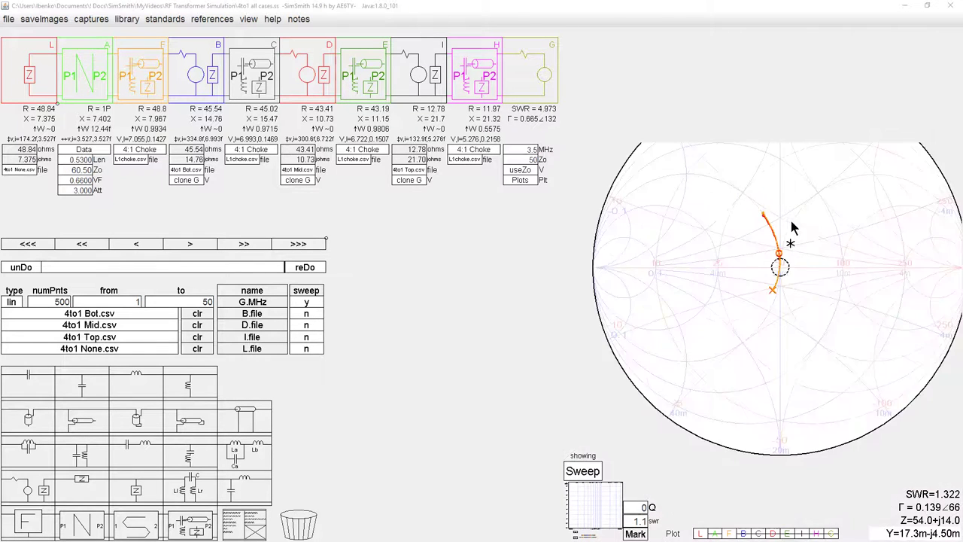
scroll(767, 341, down, 2)
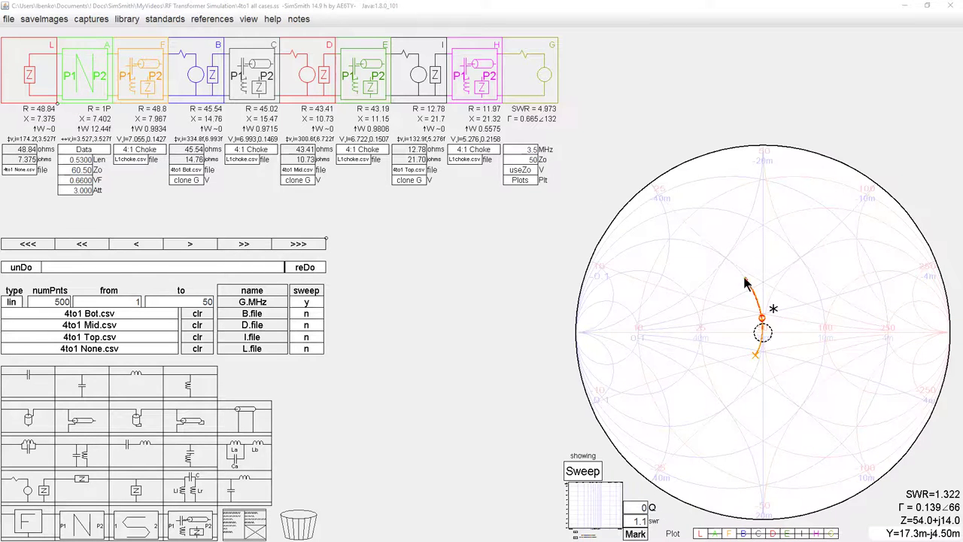
scroll(751, 284, up, 3)
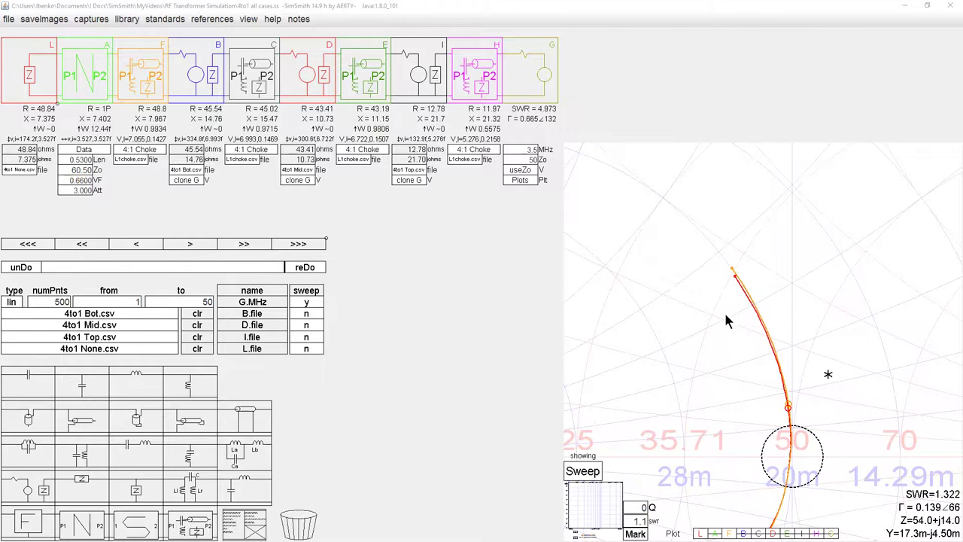
scroll(726, 322, down, 2)
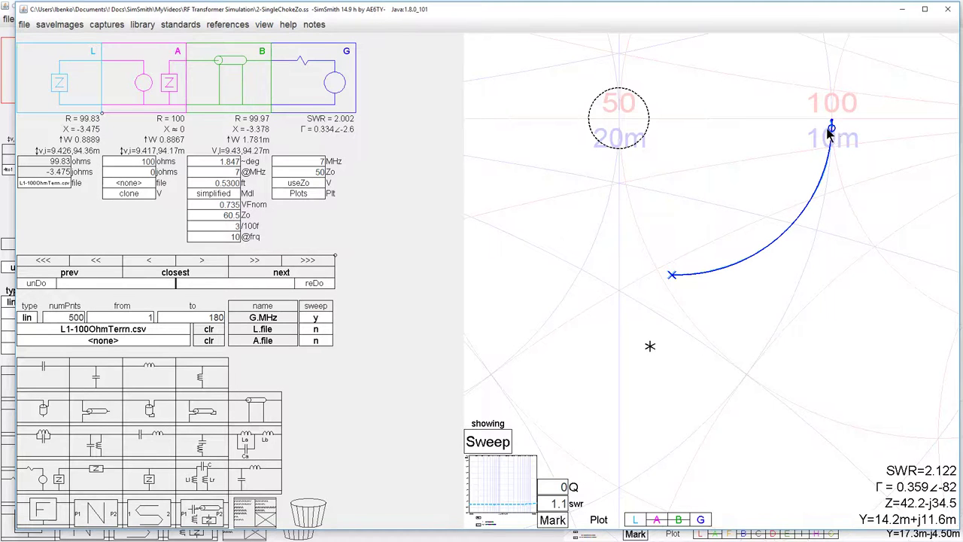
- Zoom in on the single-choke traces near 100 ohms, then back out
scroll(829, 128, up, 2)
scroll(828, 128, up, 1)
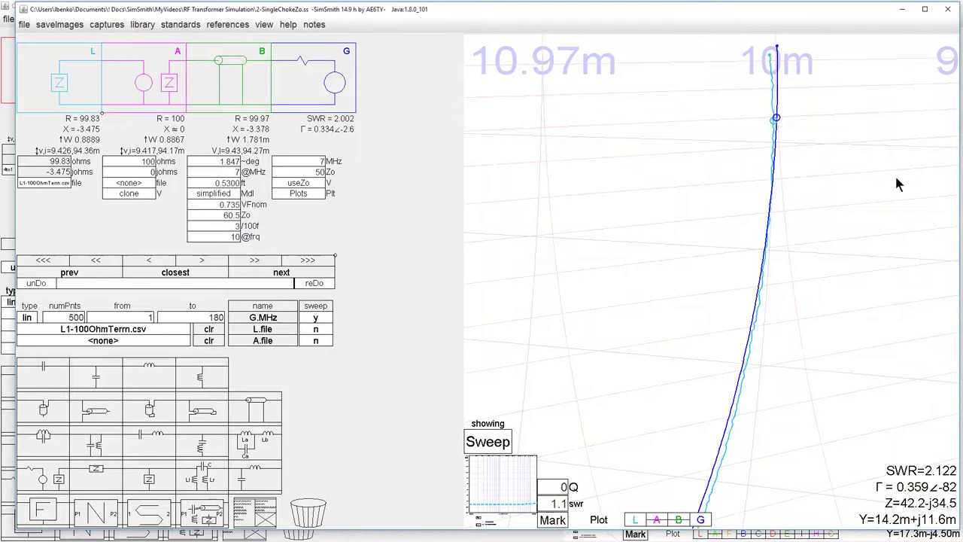
scroll(801, 132, down, 1)
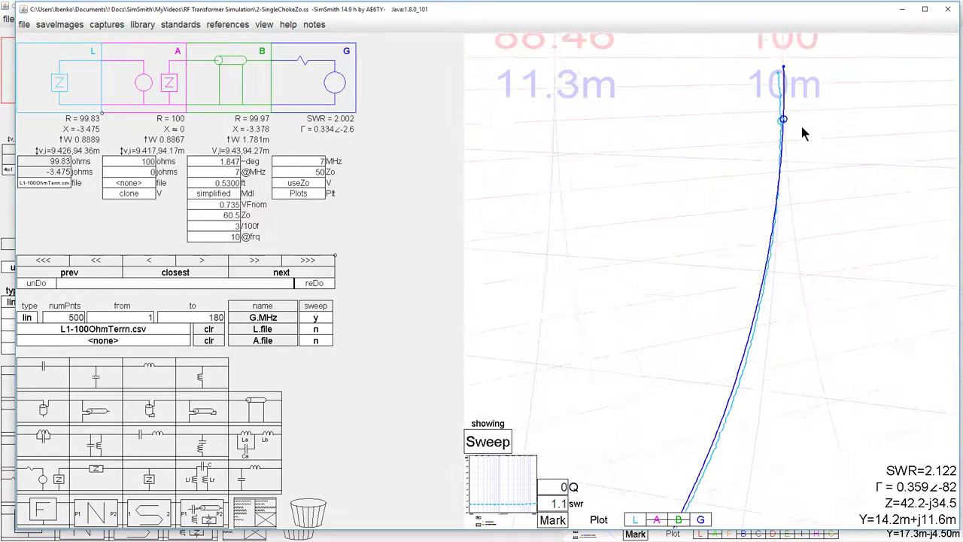
scroll(802, 132, down, 1)
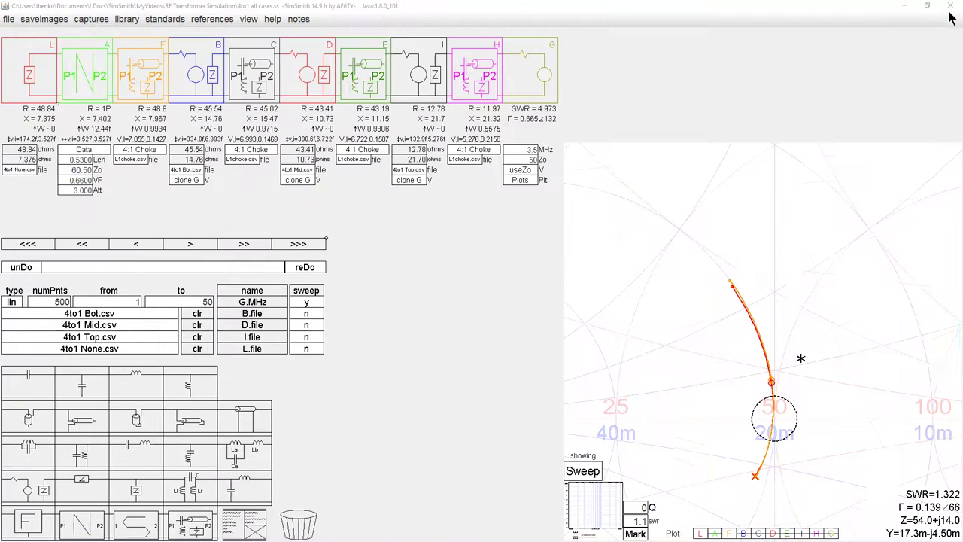
- Mark the F trace's upper end (1 MHz, SWR about 1.83), then zoom out to the full chart
scroll(786, 313, down, 1)
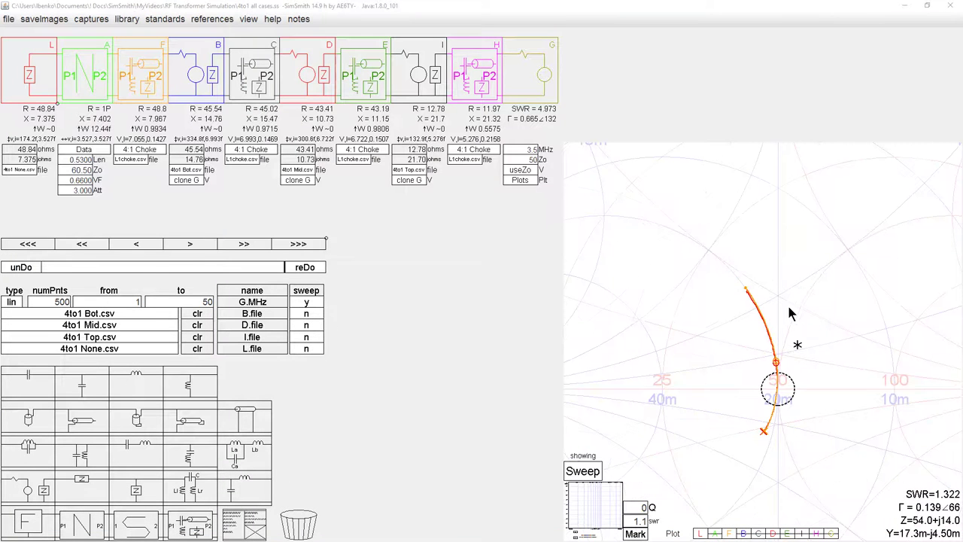
scroll(749, 295, up, 1)
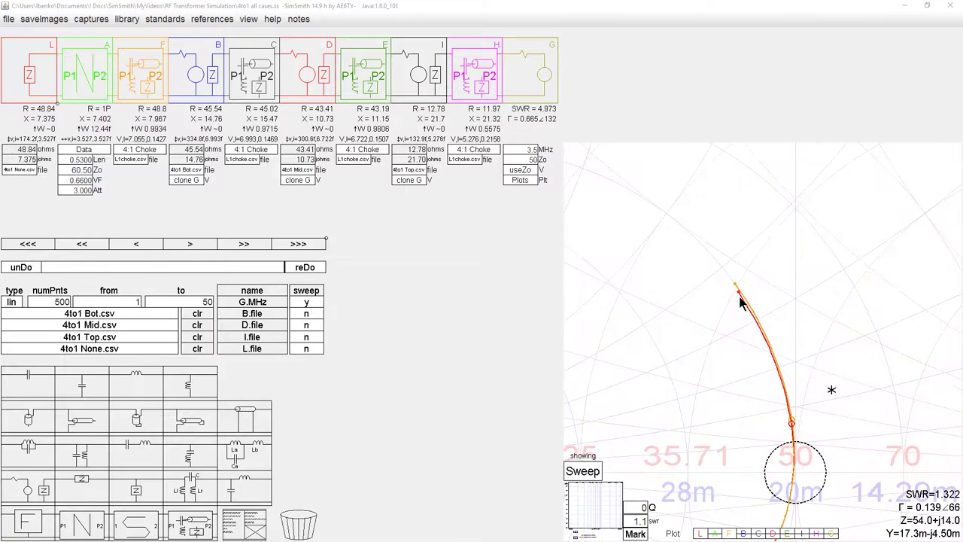
click(740, 296)
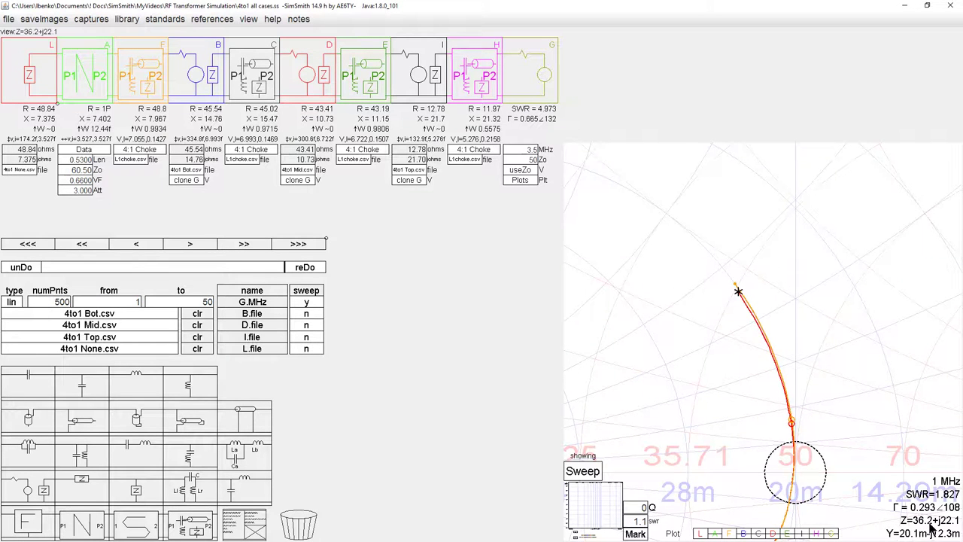
click(736, 284)
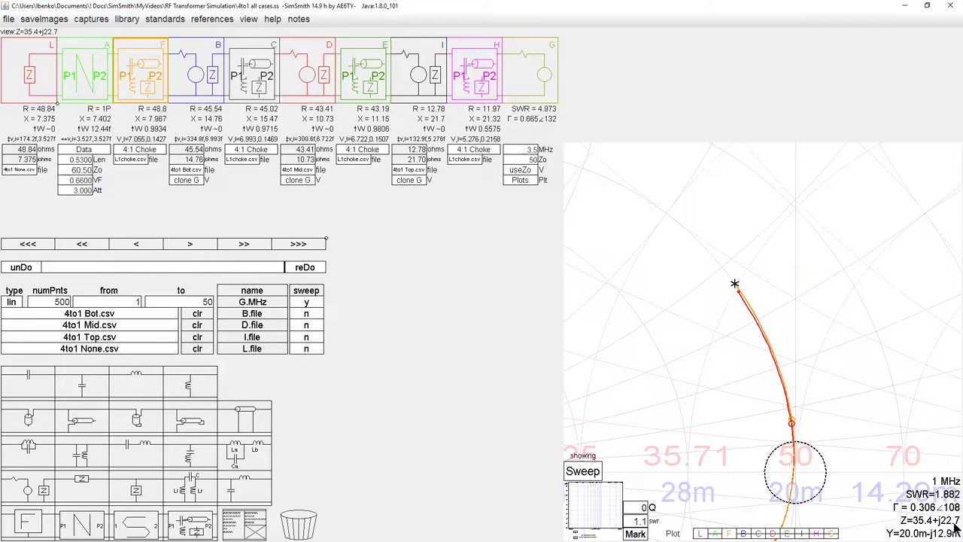
scroll(815, 350, down, 3)
scroll(820, 348, down, 4)
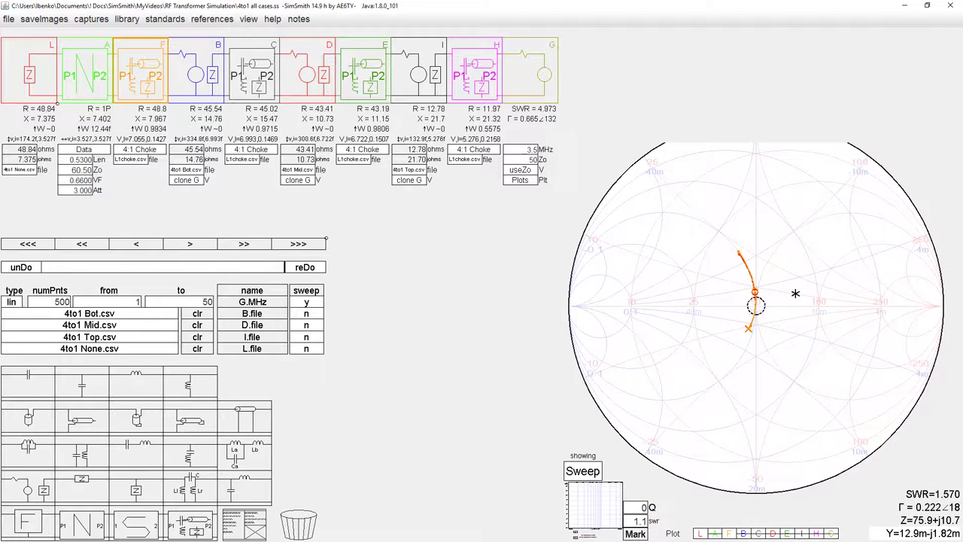
scroll(763, 334, down, 1)
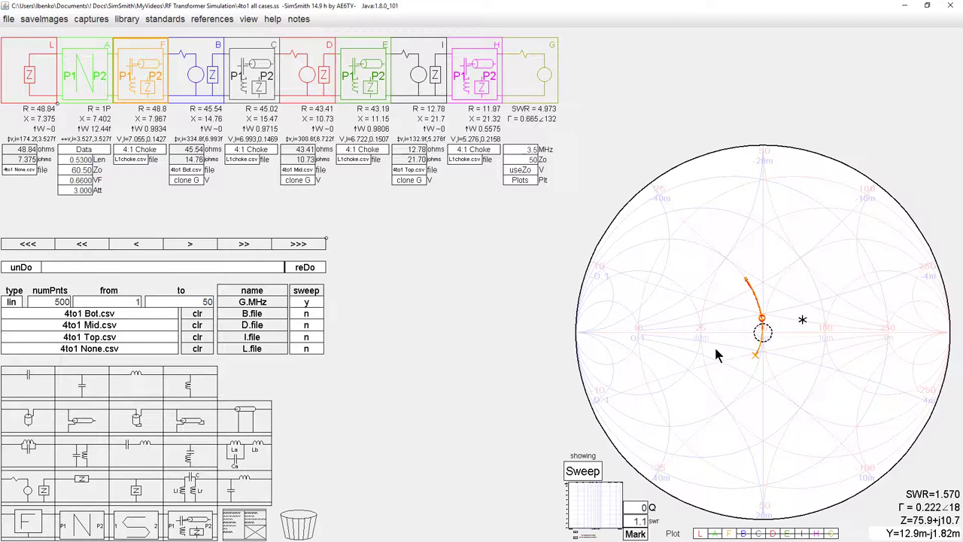
- Turn off the F trace, clear the chart, and try showing the B and D traces
click(729, 534)
click(703, 535)
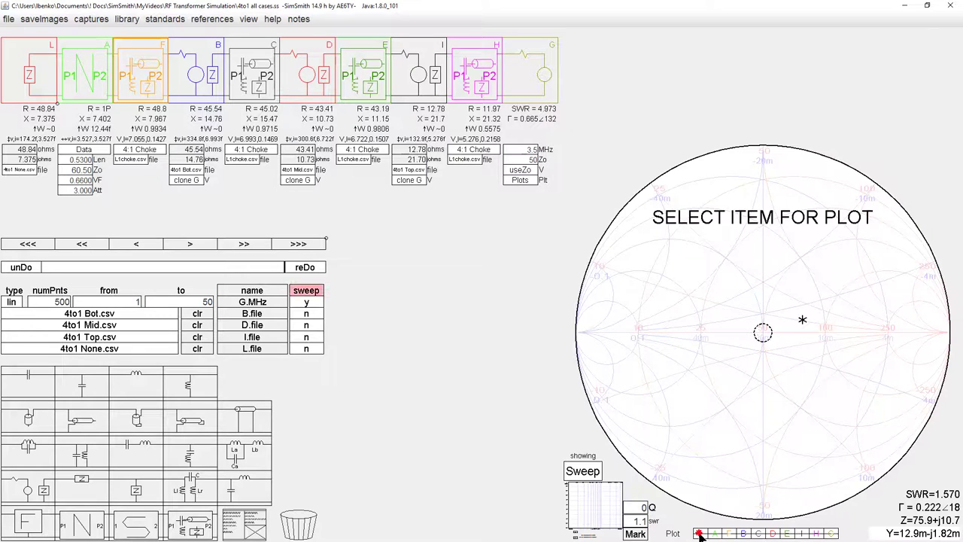
click(744, 534)
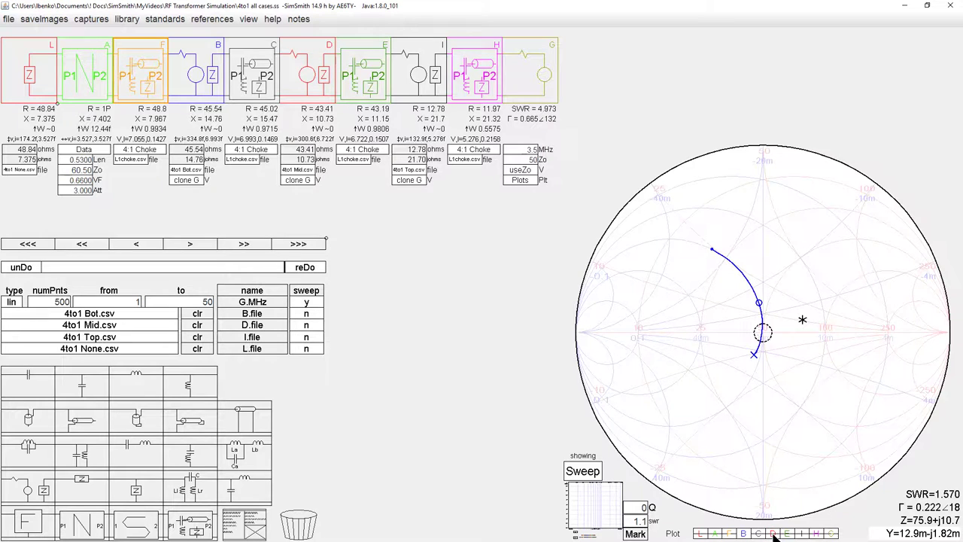
click(774, 533)
click(774, 534)
click(744, 534)
- Show and hide the C trace, then bring up the D trace
click(760, 535)
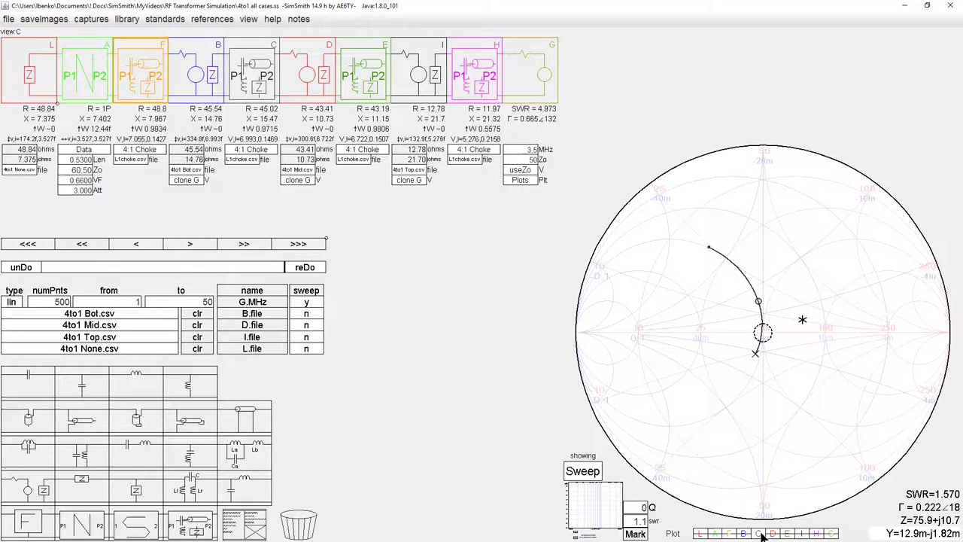
click(760, 534)
click(763, 535)
click(758, 534)
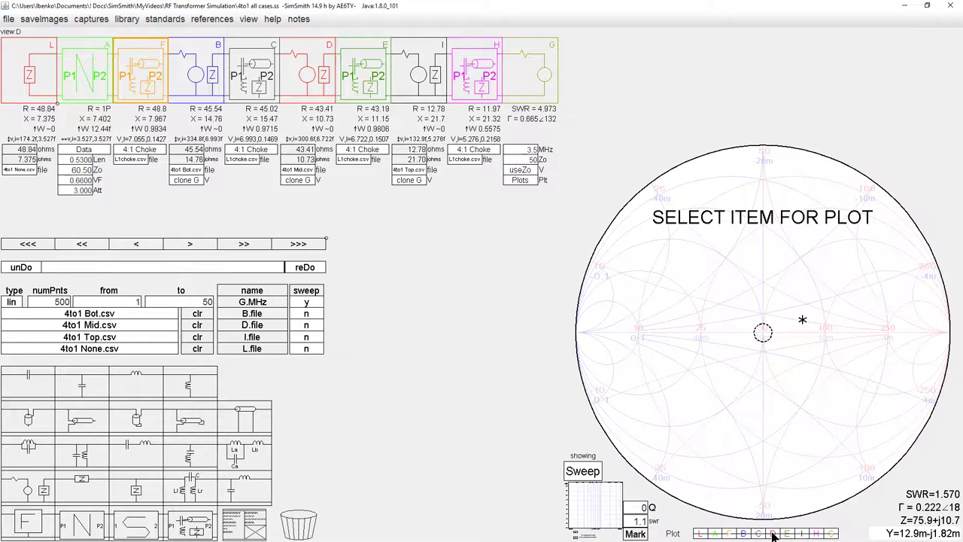
click(774, 533)
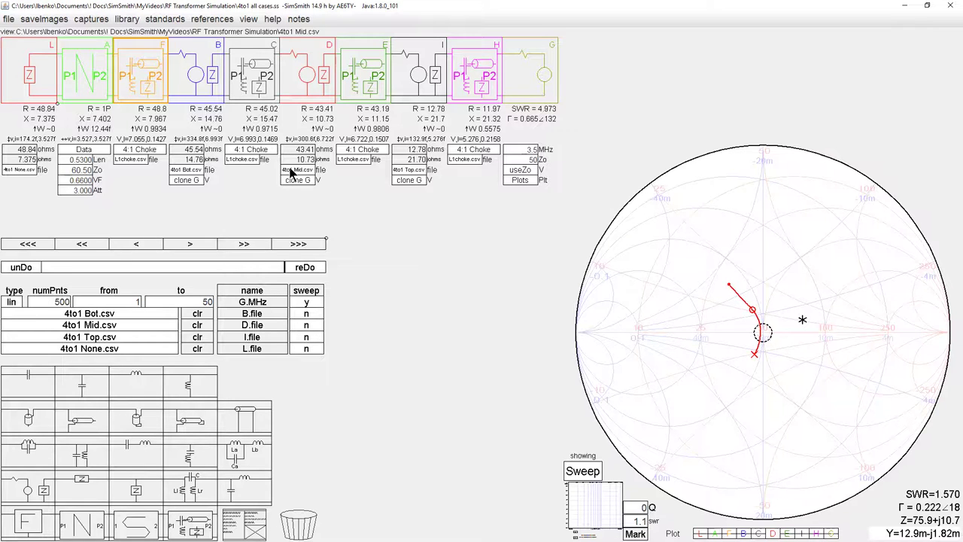
- Plot the E, I and H block traces, ending on the magenta H arc
click(788, 534)
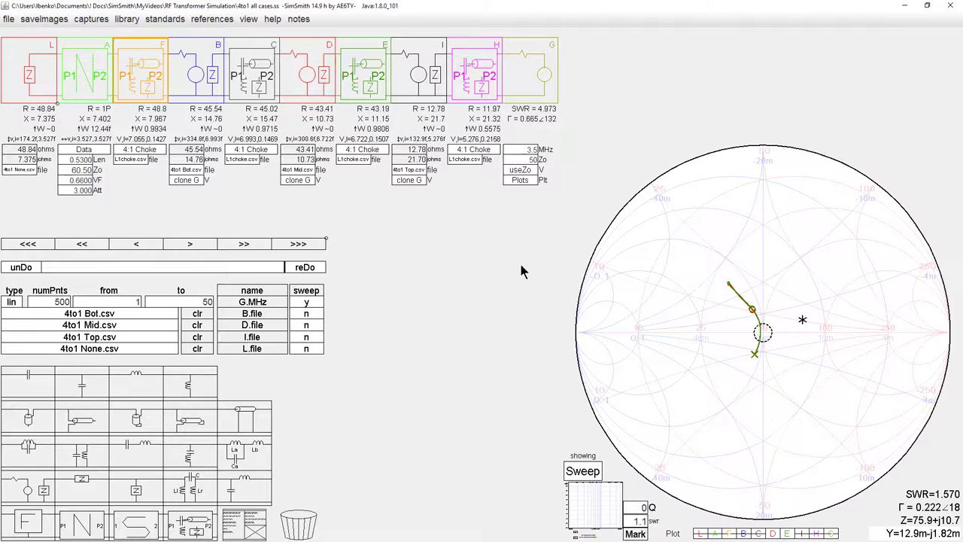
click(775, 534)
click(803, 533)
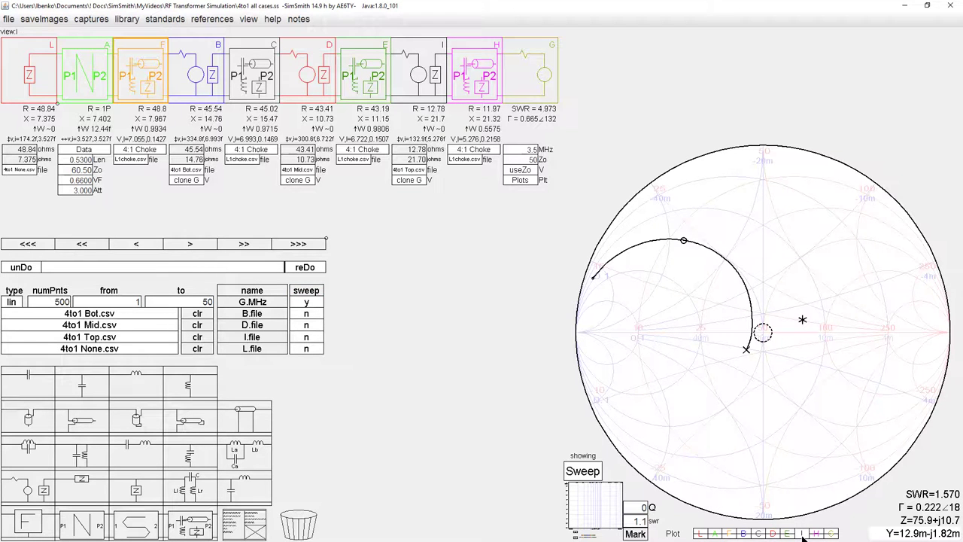
click(818, 534)
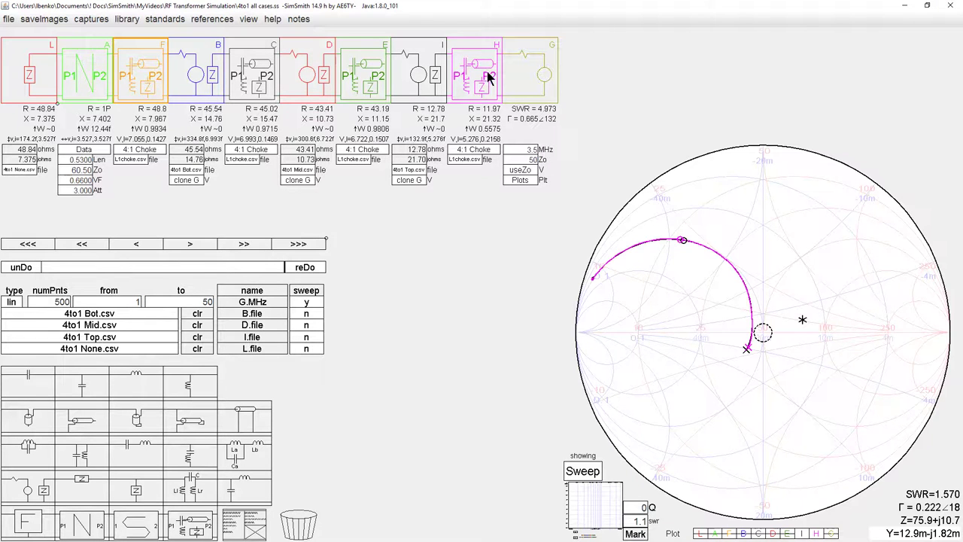
- Open block H's internal circuit in the RUSE Block editor, then close it
click(474, 151)
click(481, 156)
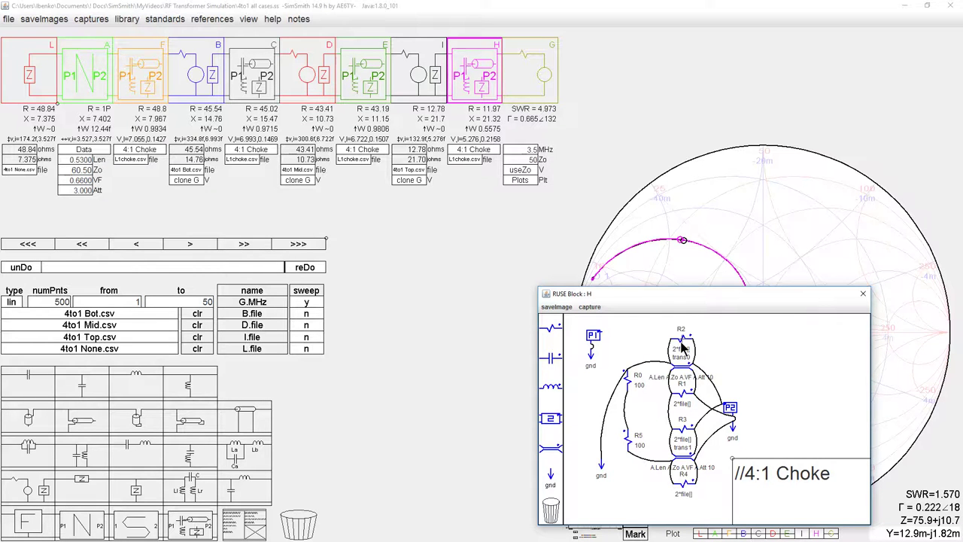
click(863, 294)
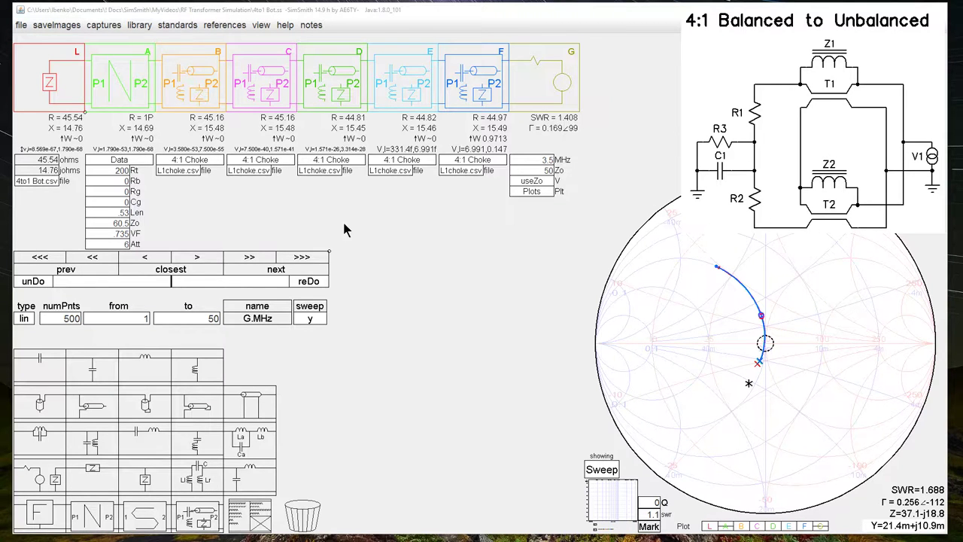
double_click(179, 161)
drag(201, 277, 197, 297)
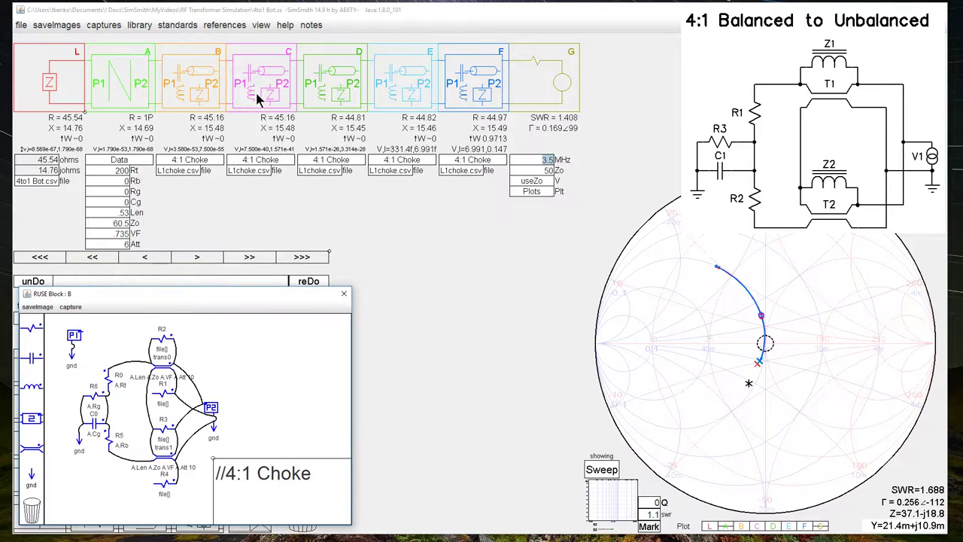
double_click(263, 161)
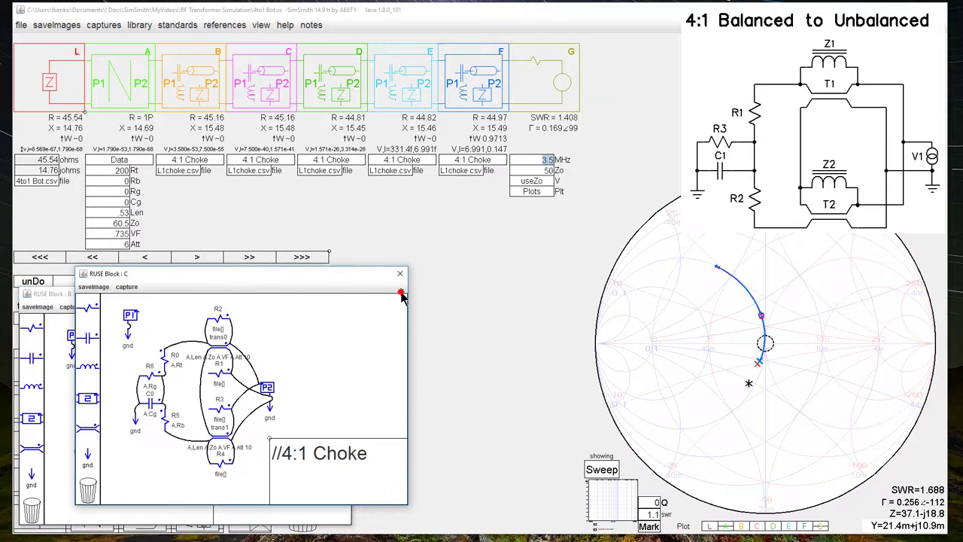
drag(245, 273, 402, 294)
double_click(339, 161)
drag(325, 271, 637, 329)
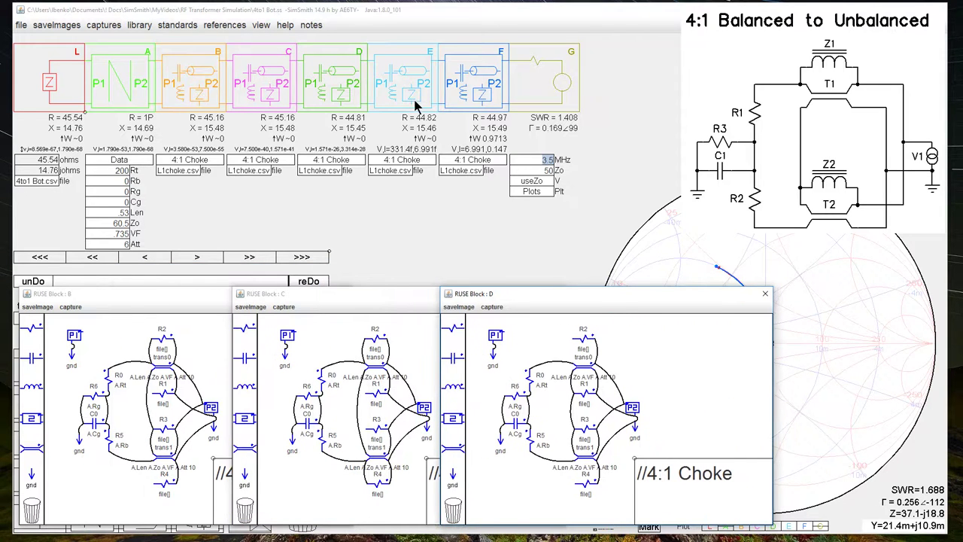
double_click(388, 161)
drag(371, 277, 805, 298)
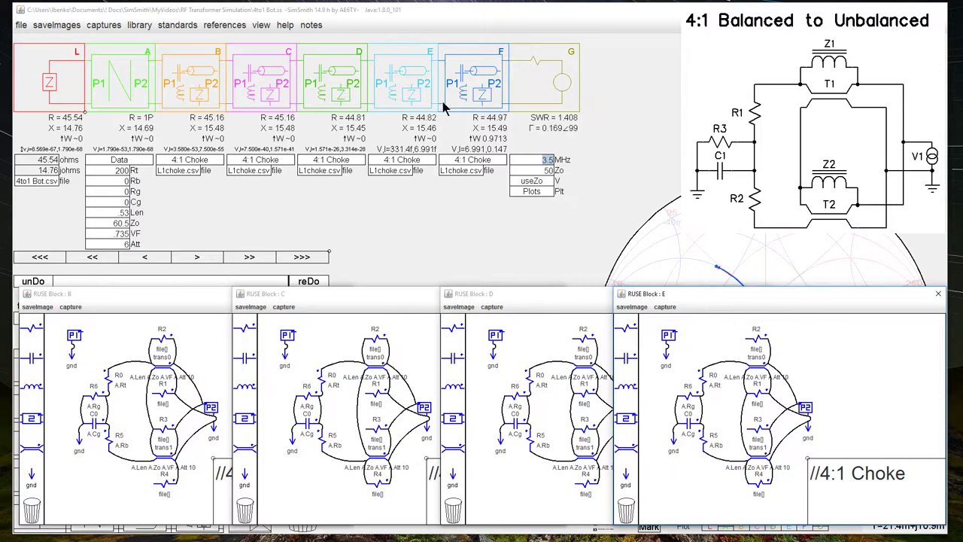
double_click(467, 161)
drag(446, 275, 409, 34)
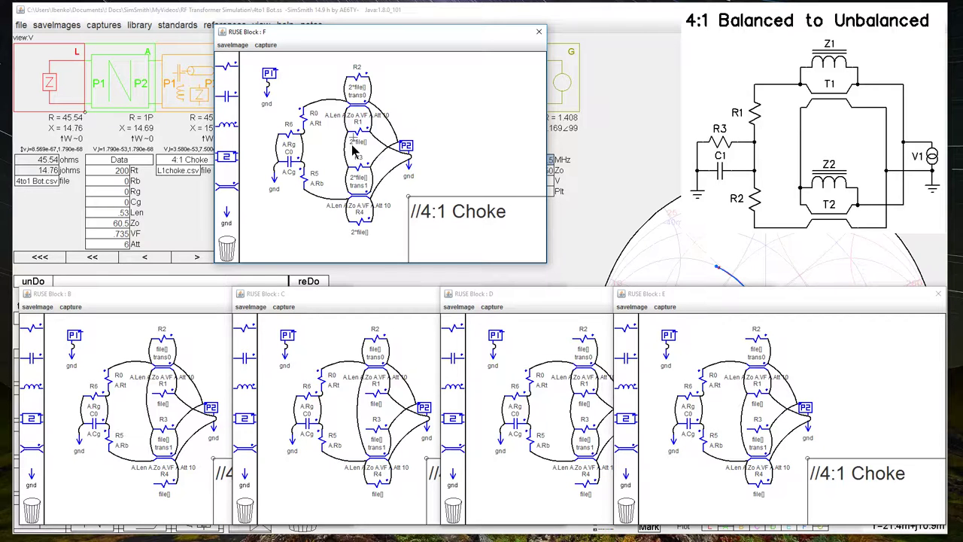
click(539, 32)
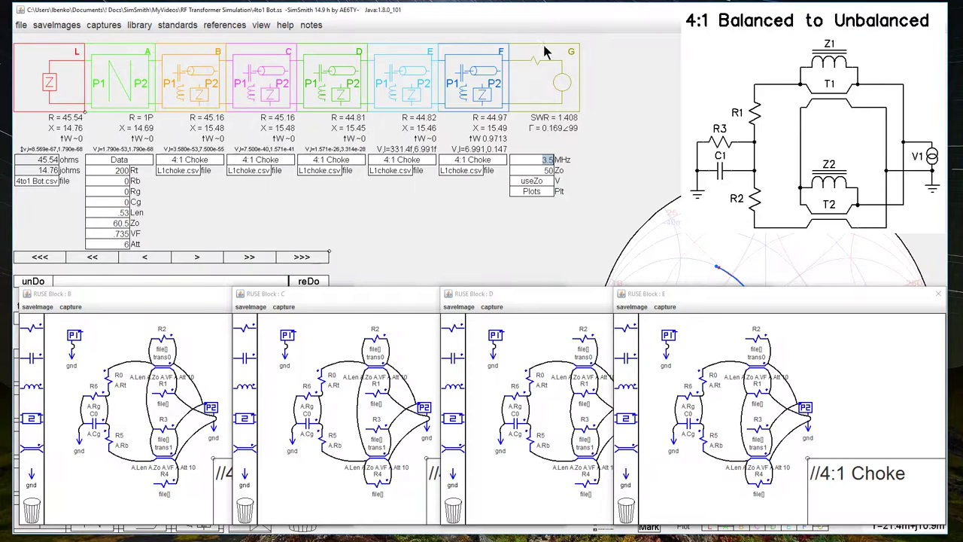
click(938, 294)
click(765, 293)
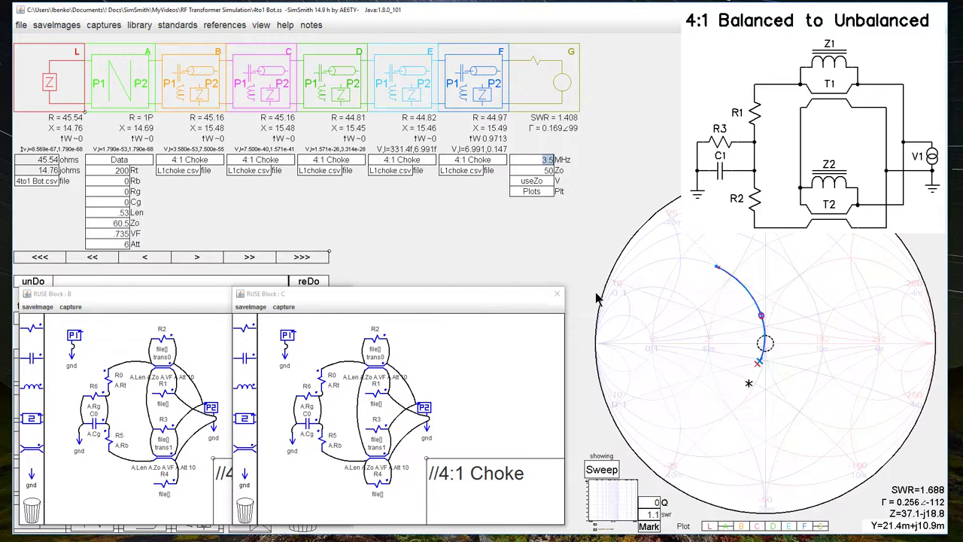
click(559, 293)
click(344, 294)
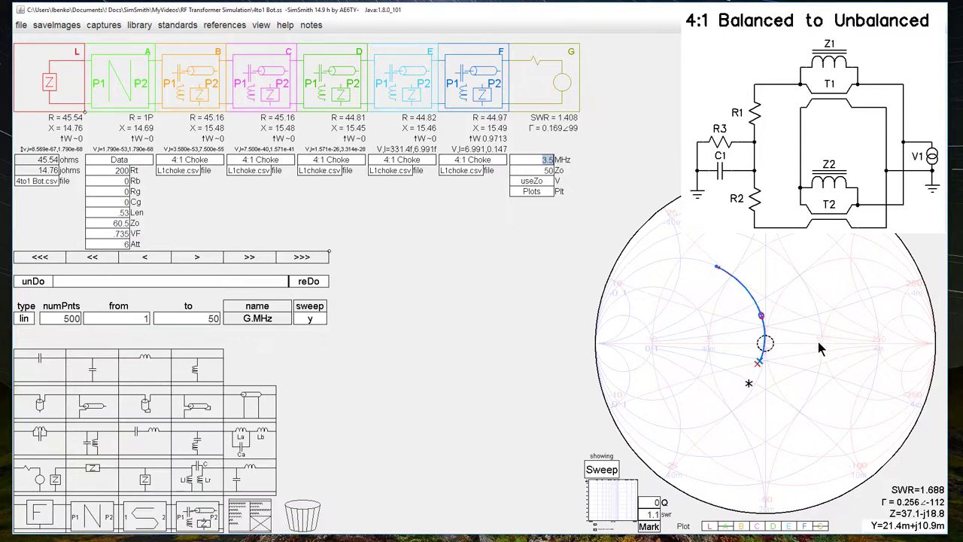
scroll(783, 338, up, 3)
scroll(811, 334, up, 4)
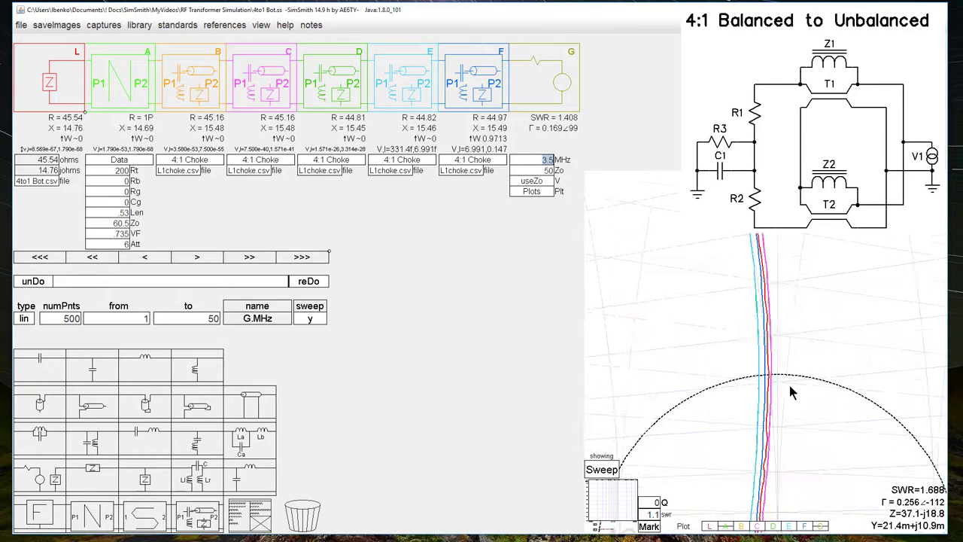
scroll(796, 393, up, 3)
- Zoom and pan the chart toward the trace ends, placing the marker to read SWR
scroll(778, 405, up, 6)
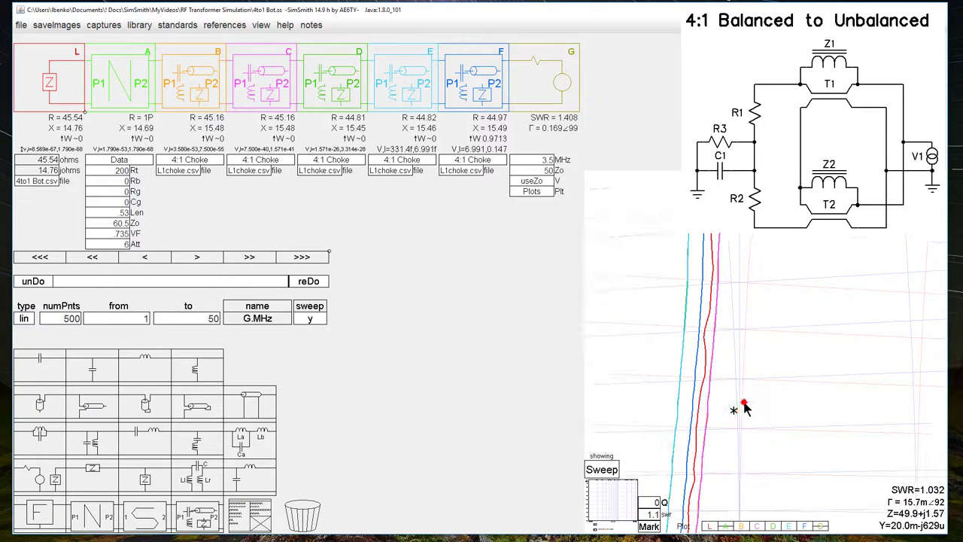
drag(803, 477, 751, 276)
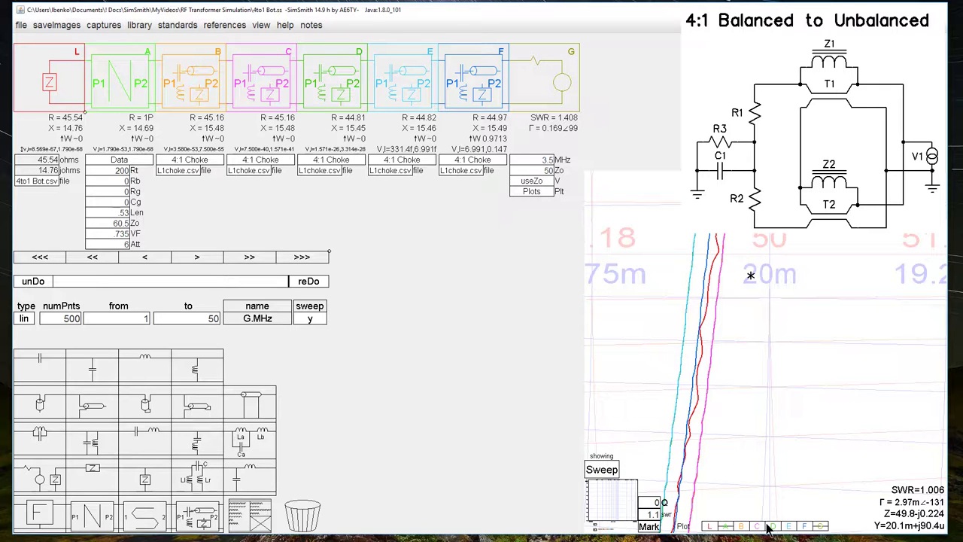
click(745, 487)
drag(746, 476, 792, 335)
scroll(785, 372, down, 3)
scroll(783, 414, down, 2)
click(785, 408)
- Read impedance at further trace points, then zoom back out
scroll(800, 311, up, 2)
click(770, 383)
scroll(822, 385, up, 2)
click(750, 408)
scroll(783, 414, up, 2)
scroll(791, 419, down, 1)
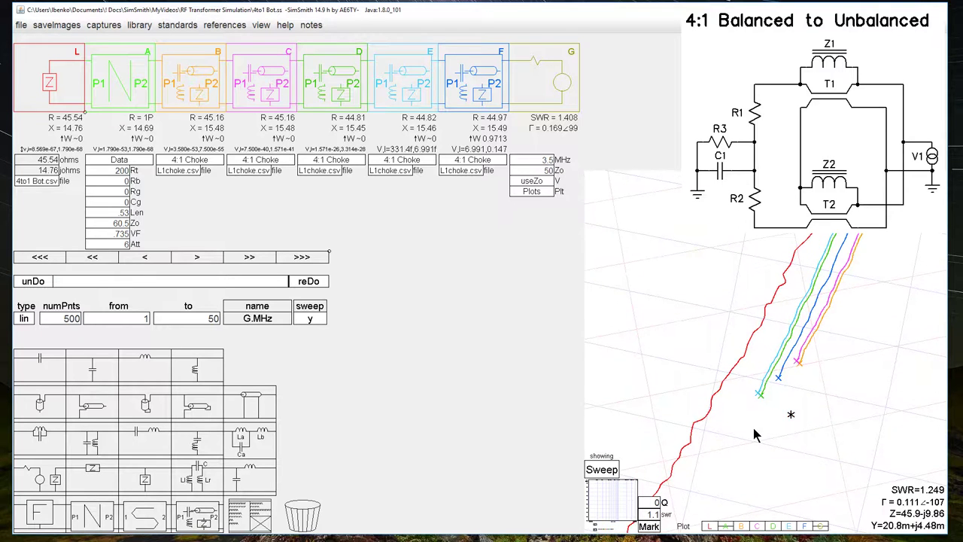
scroll(753, 428, down, 1)
scroll(755, 437, down, 1)
scroll(754, 436, down, 1)
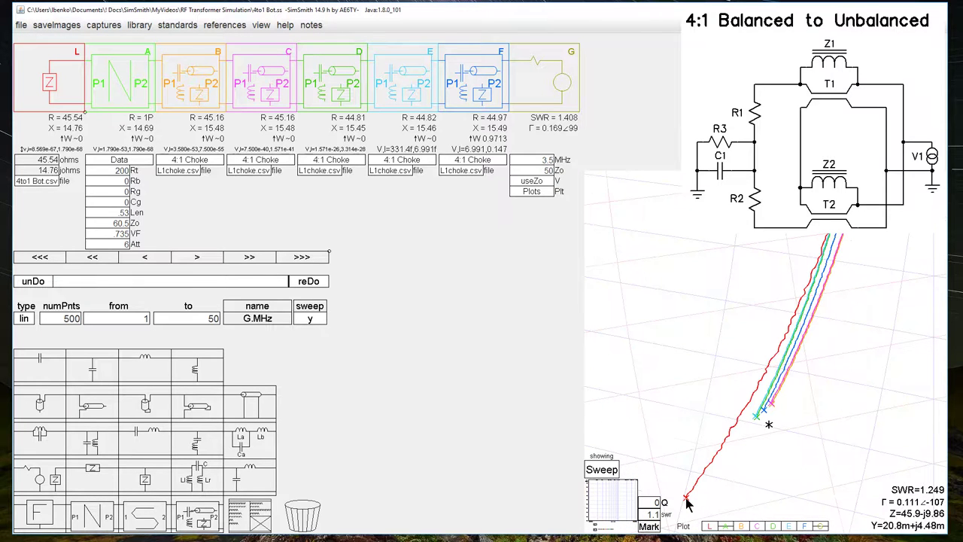
- Change the Data block's VF value to 66
click(119, 234)
key(BackSpace)
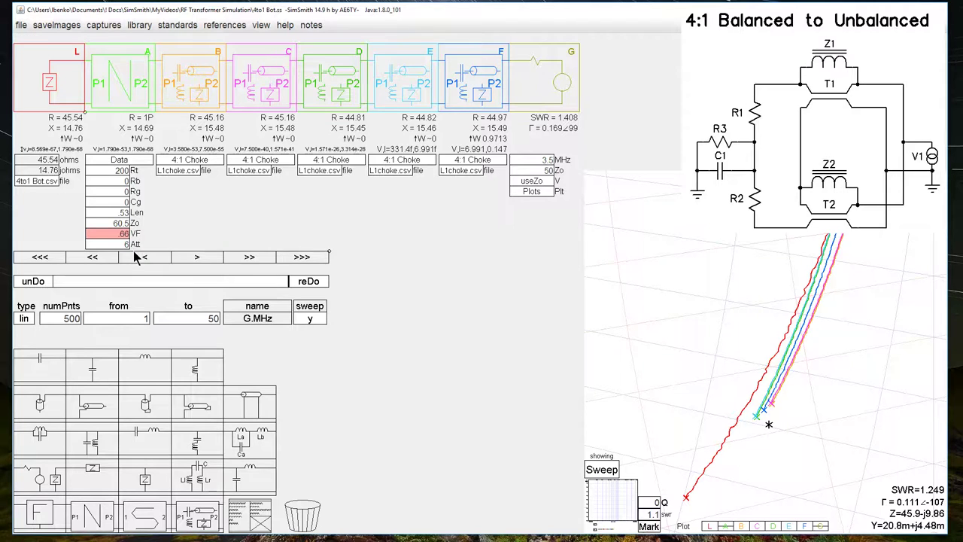
key(Return)
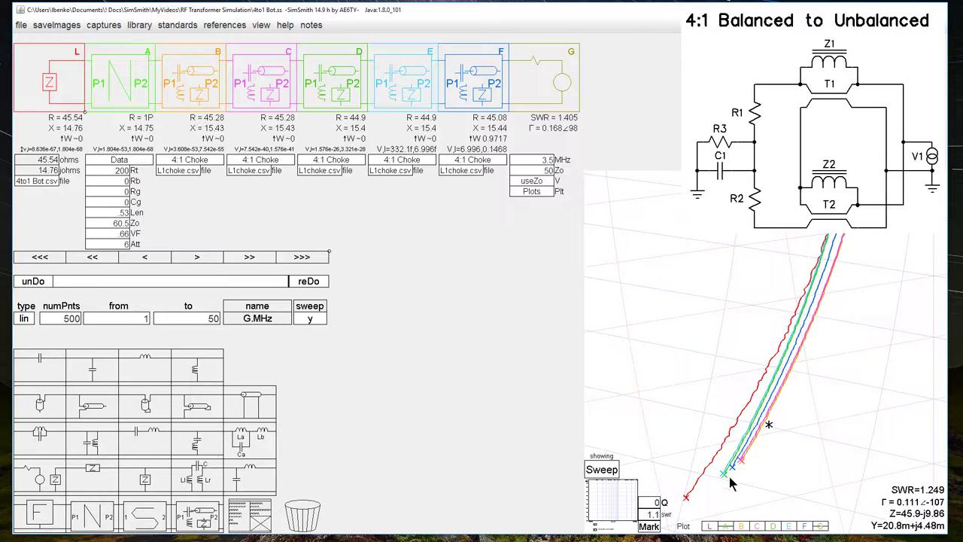
scroll(758, 432, down, 5)
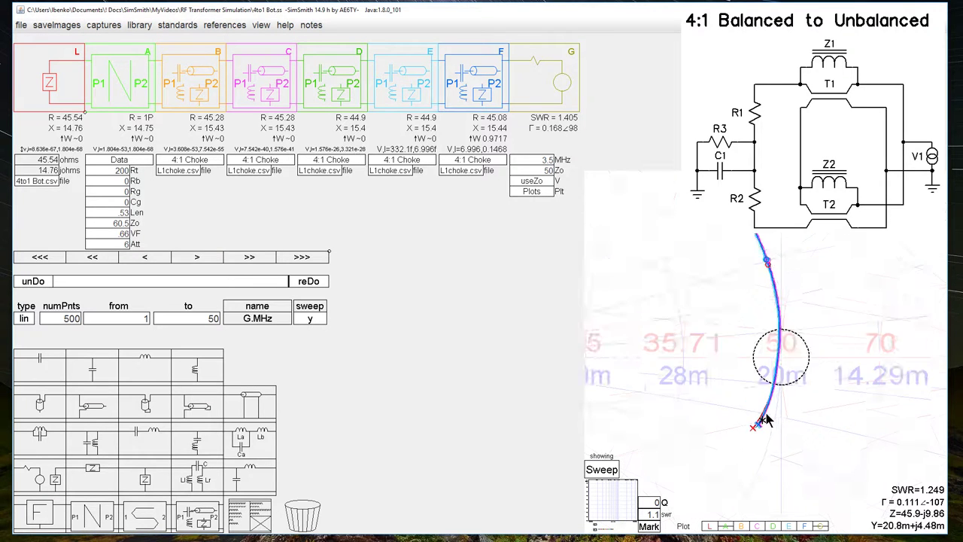
scroll(826, 341, down, 2)
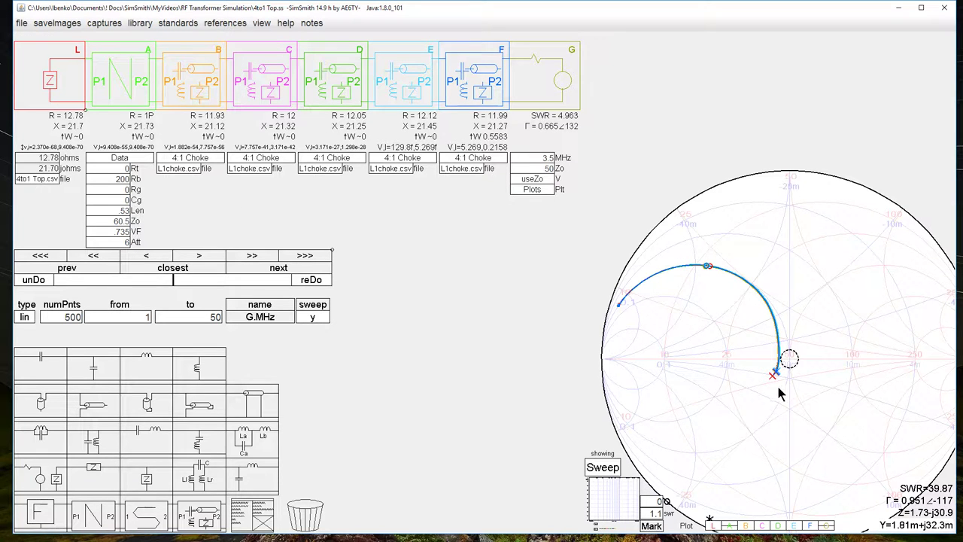
- Set the Data block's VF to 66
scroll(774, 392, up, 10)
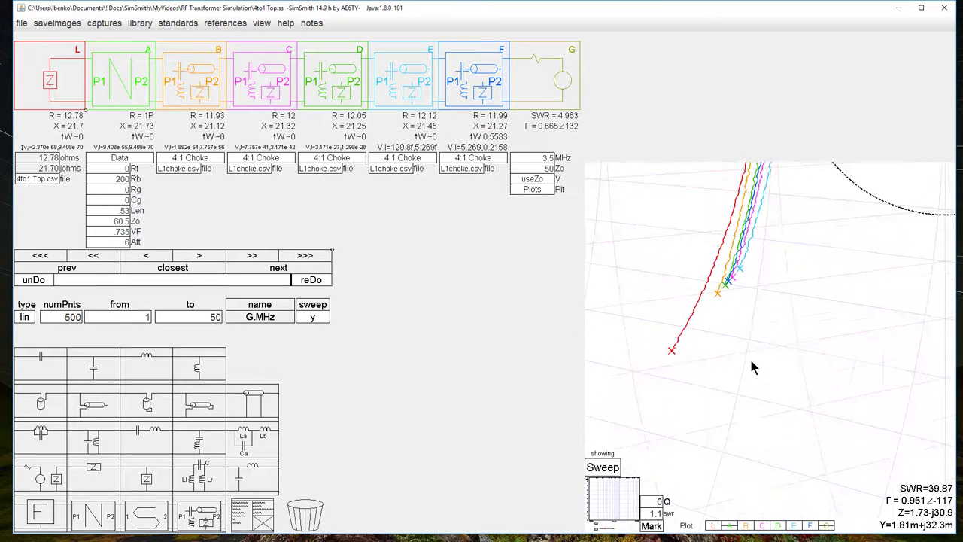
drag(684, 327, 769, 325)
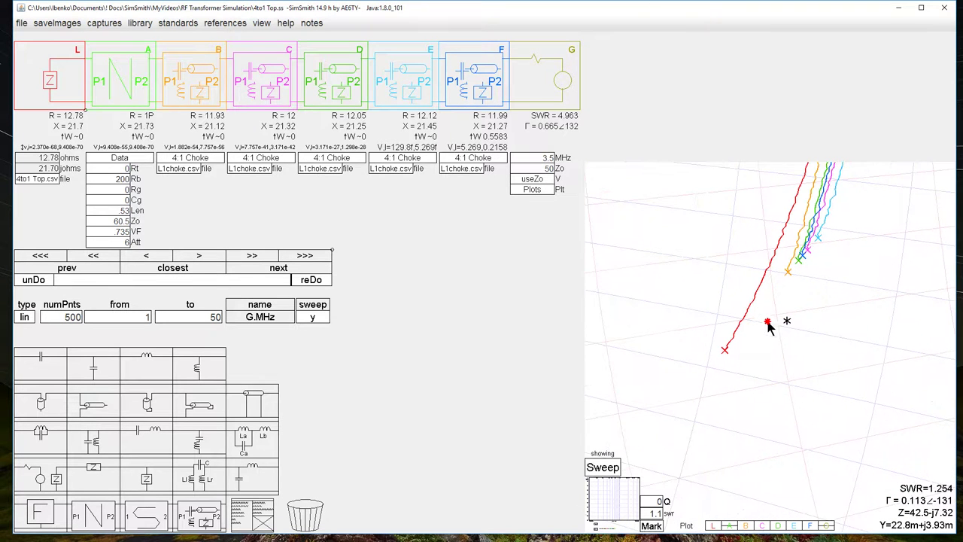
double_click(113, 231)
key(BackSpace)
text(66)
key(Return)
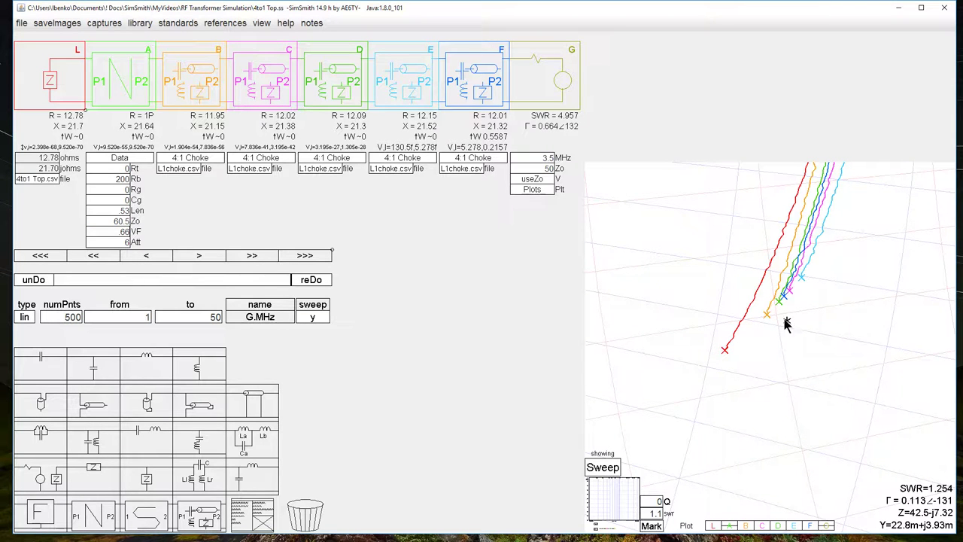
- Read the red trace's 50 MHz end and the cyan trace's end, then zoom out fully
click(725, 351)
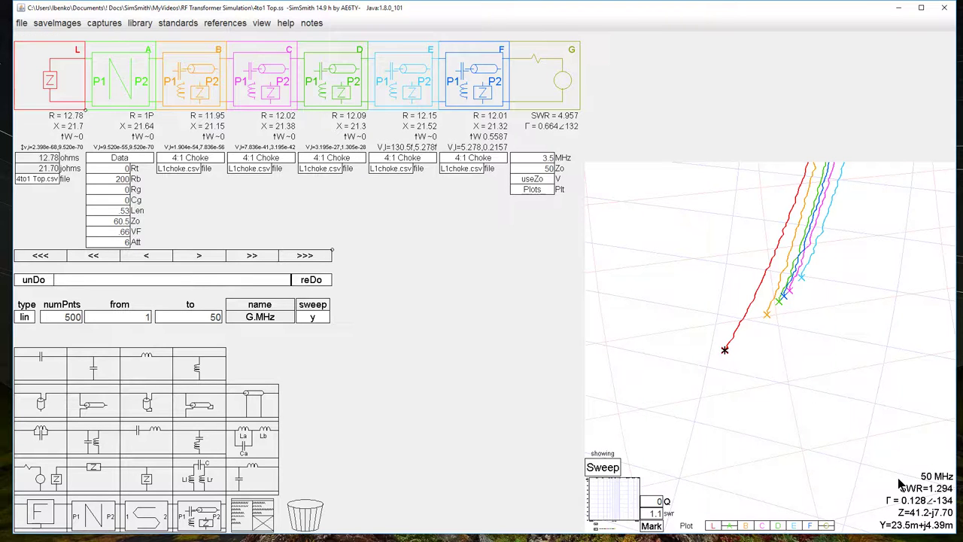
click(800, 277)
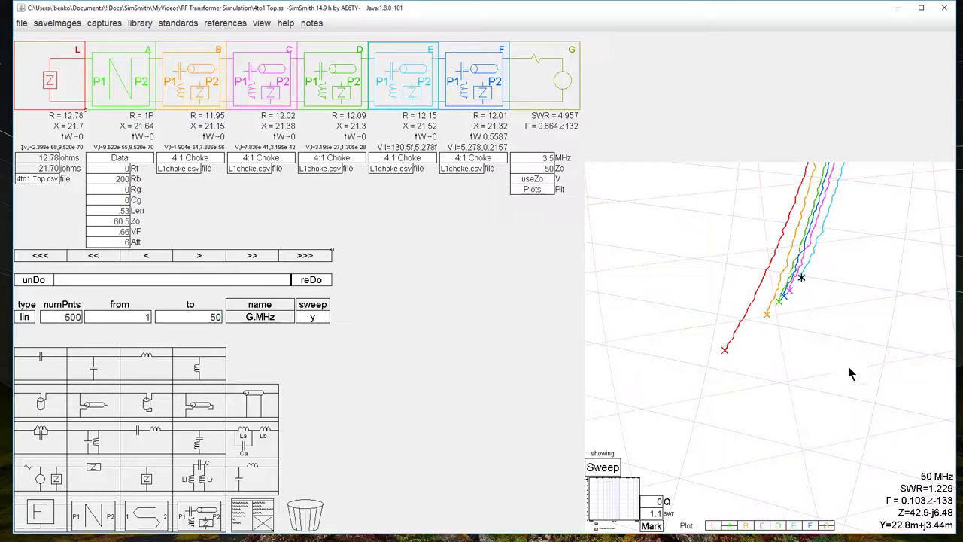
scroll(814, 348, up, 5)
scroll(817, 353, down, 5)
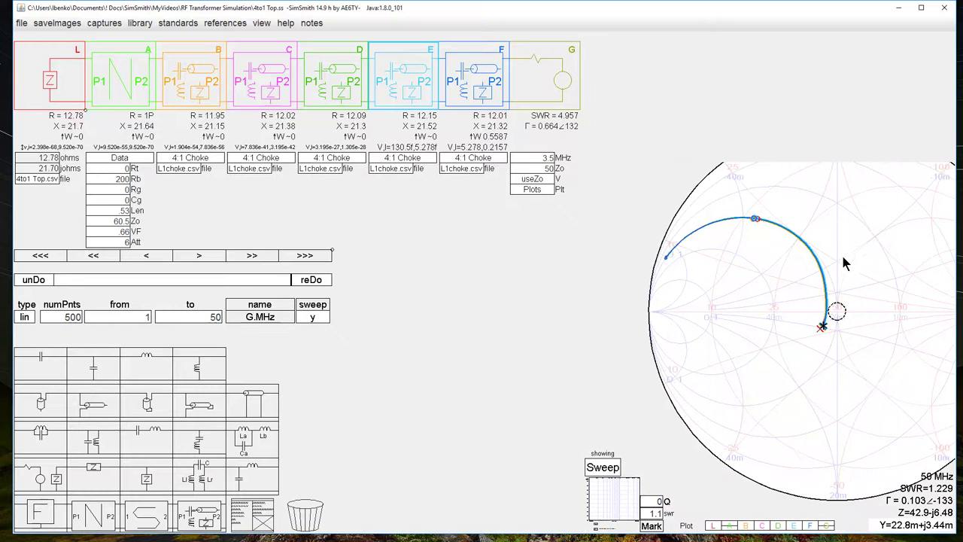
scroll(781, 265, down, 3)
scroll(779, 271, down, 1)
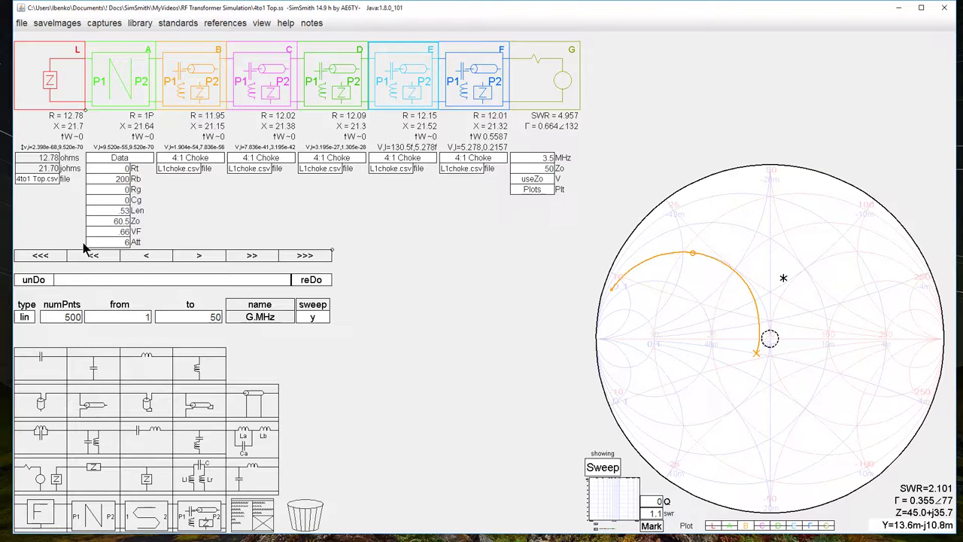
- Set the Data block's Len to 0.1395, starting from 0.3620 and wheeling down
double_click(125, 212)
text(0.3620)
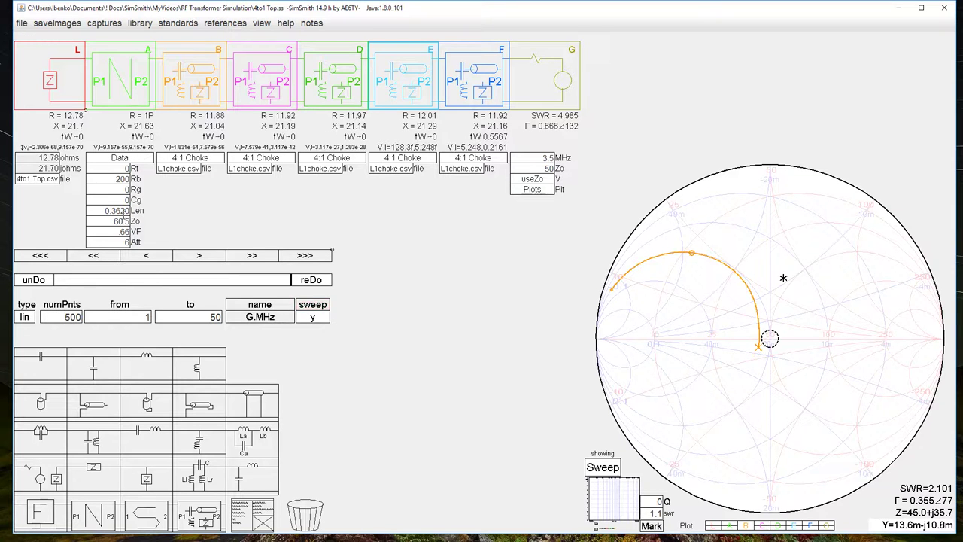
scroll(123, 212, down, 10)
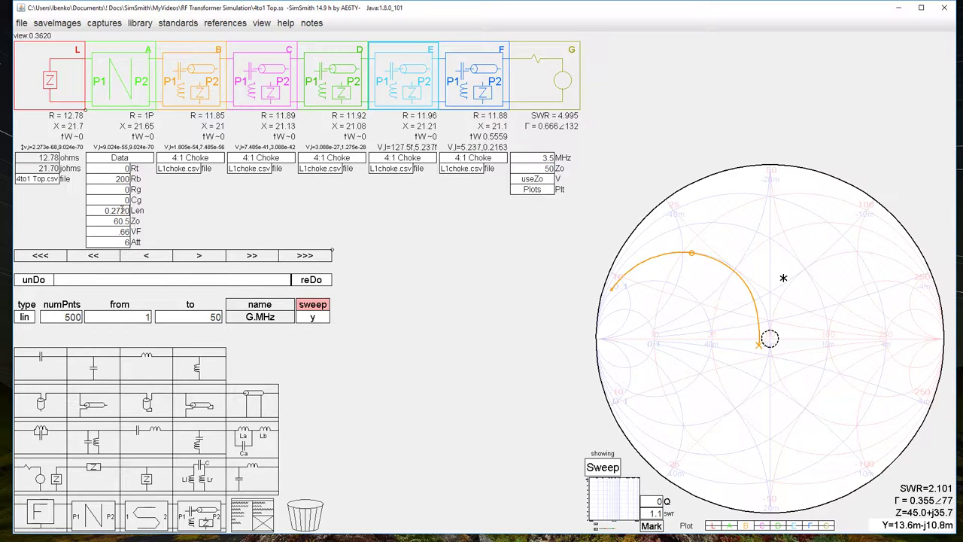
scroll(123, 211, down, 3)
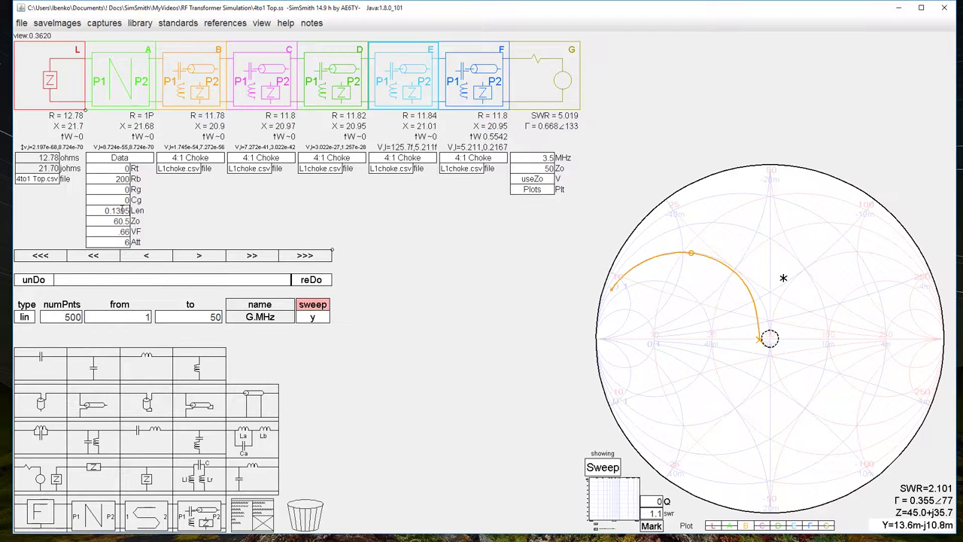
- Place the reference marker at the chart centre and tune Zo from 50 to 107.2
click(771, 339)
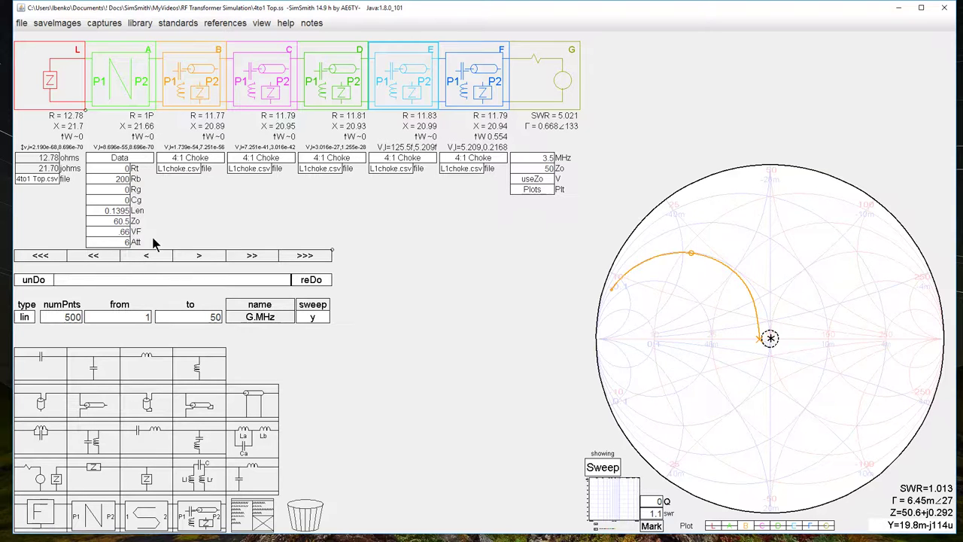
double_click(118, 221)
text(50.00)
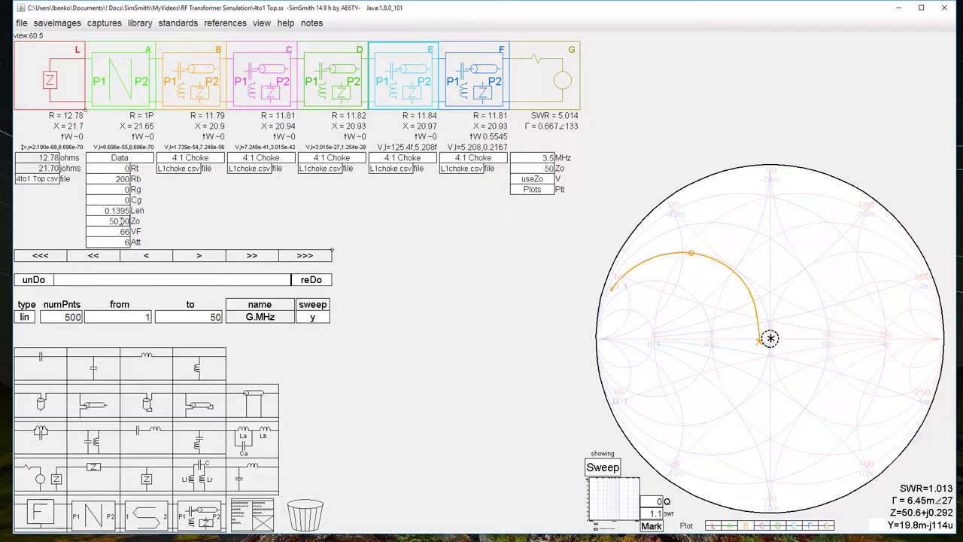
scroll(119, 221, up, 10)
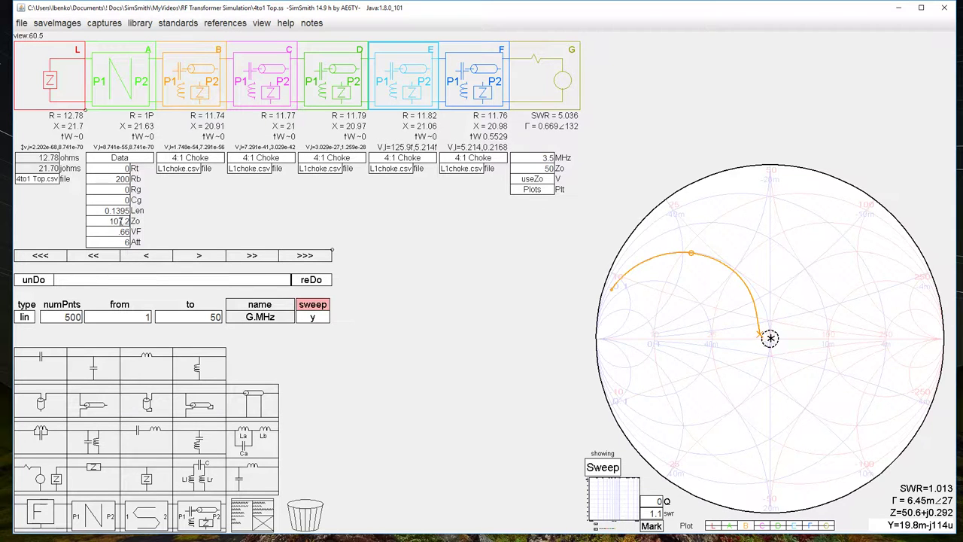
scroll(119, 221, up, 5)
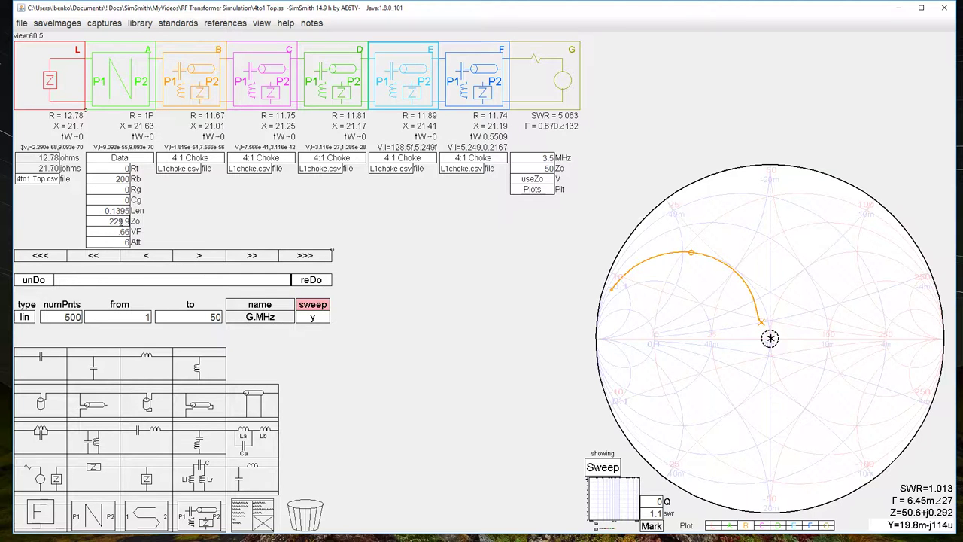
scroll(120, 221, down, 5)
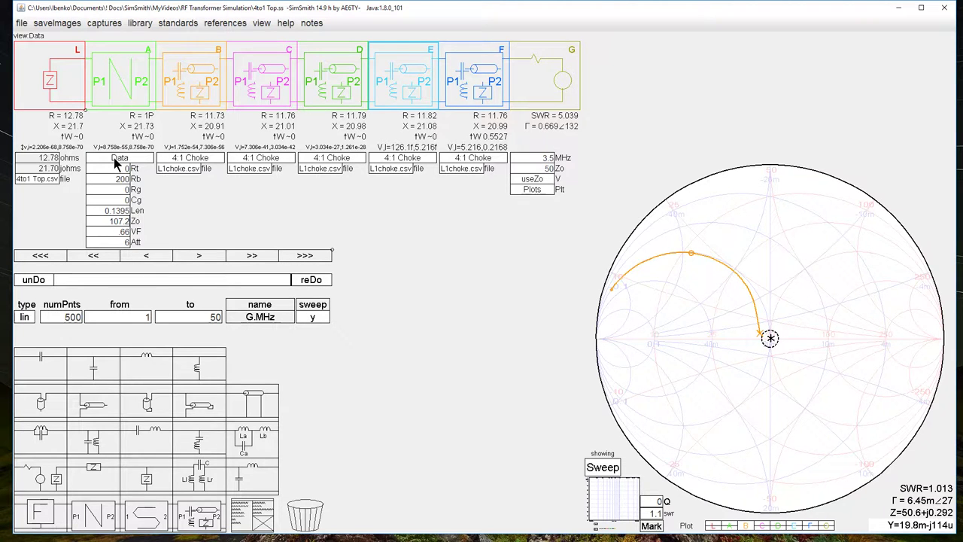
- Open block B's 4:1 Choke circuit in its own RUSE Block window and zoom the chart
click(190, 159)
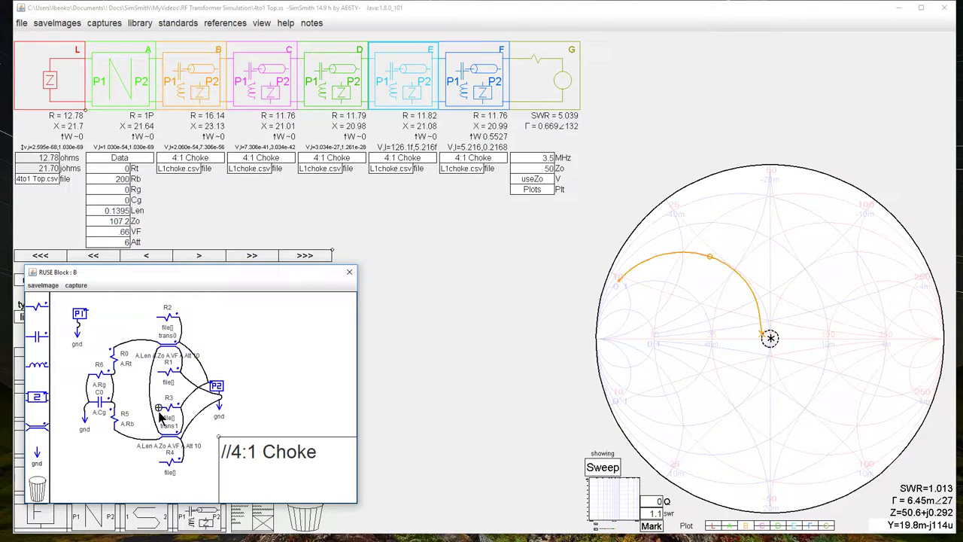
drag(161, 421, 265, 373)
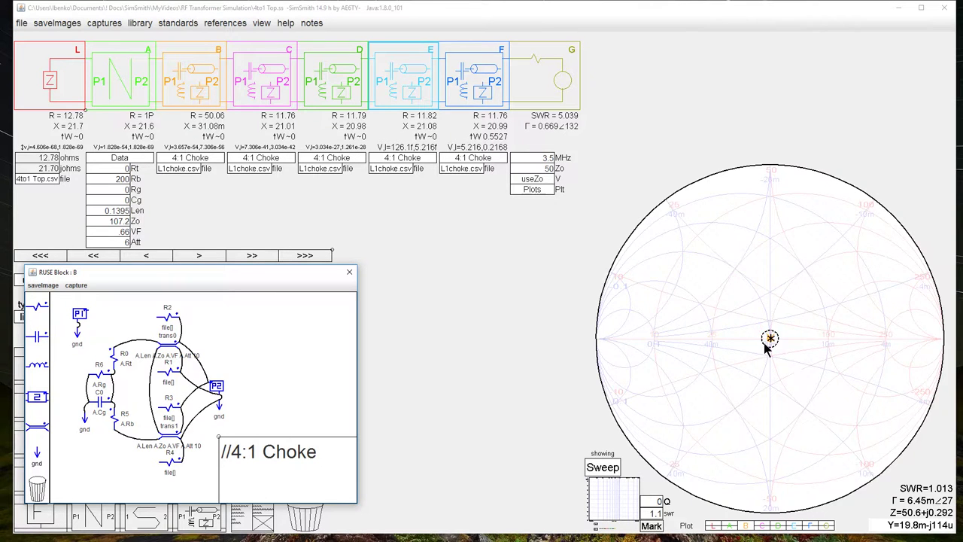
scroll(766, 344, up, 2)
scroll(787, 346, up, 3)
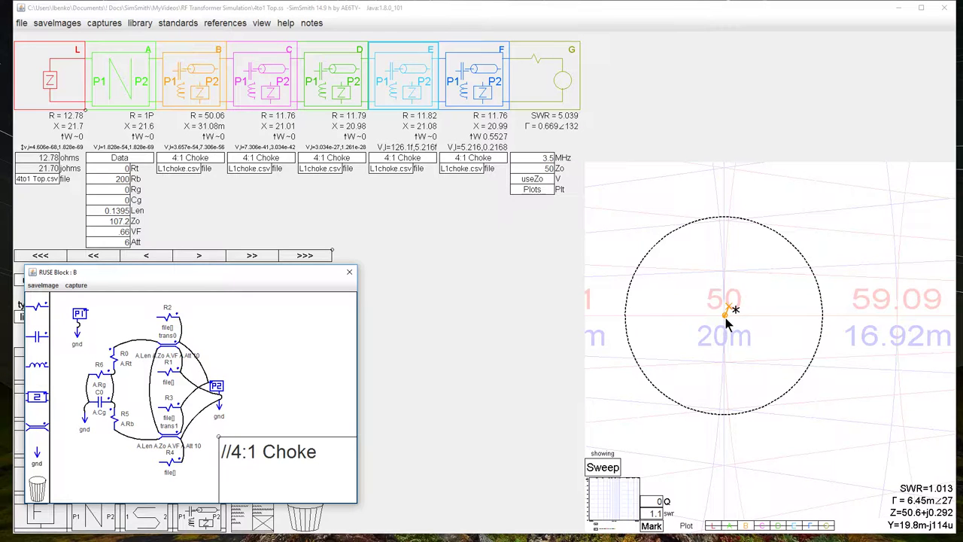
- Set the Data block's Zo to 100, bringing block B to about 50 ohms
click(112, 222)
double_click(116, 221)
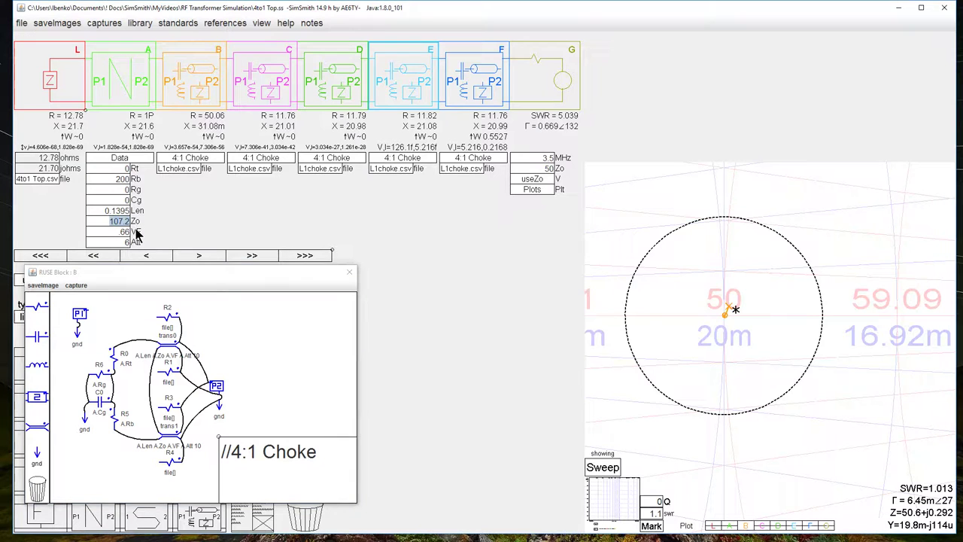
text(100)
key(Return)
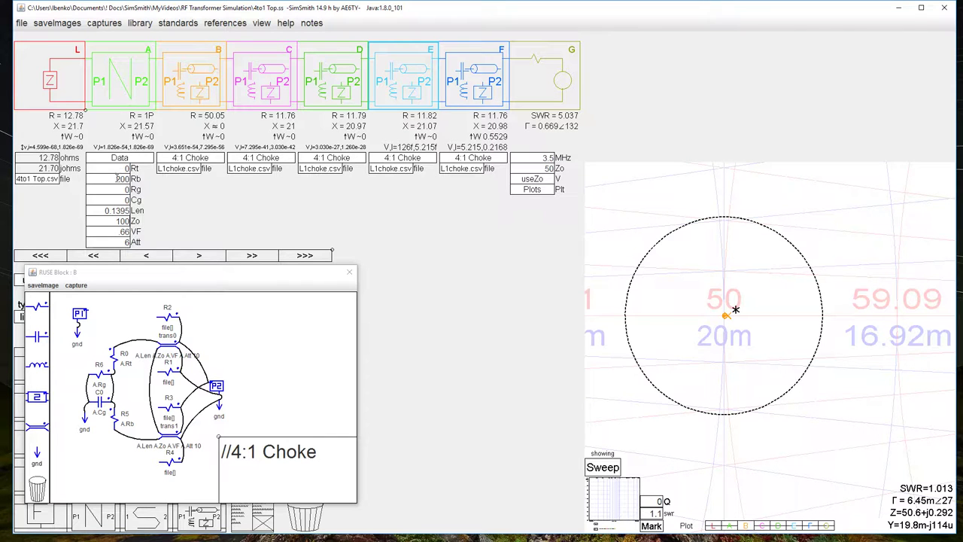
- Try an Rt of 200 in the Data block and change the Rb value
double_click(548, 158)
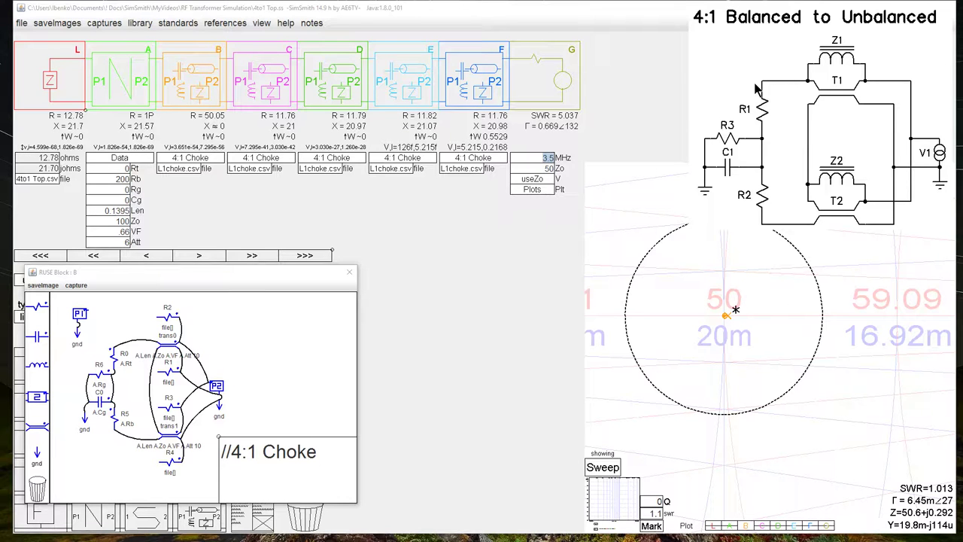
scroll(741, 331, up, 3)
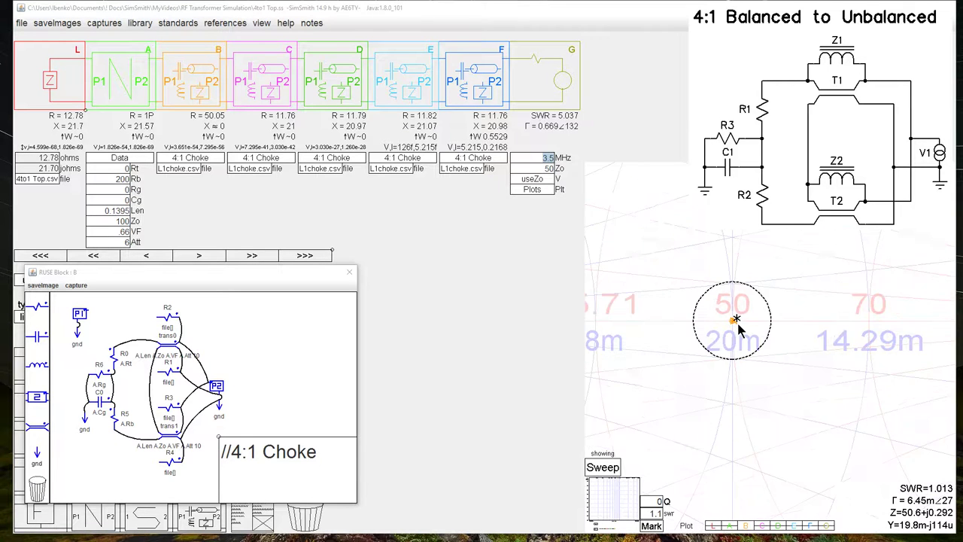
scroll(743, 335, down, 2)
scroll(742, 346, down, 1)
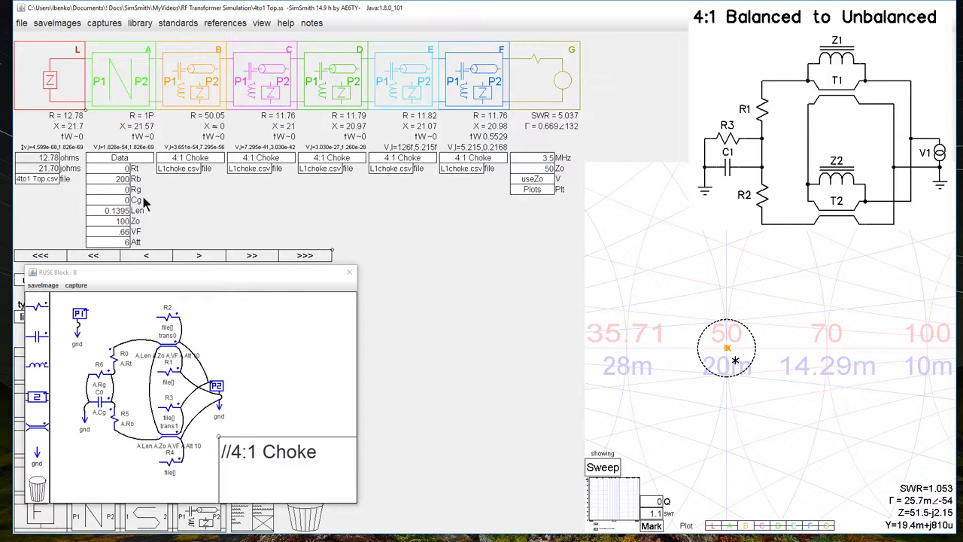
scroll(116, 173, up, 2)
text(00)
key(Tab)
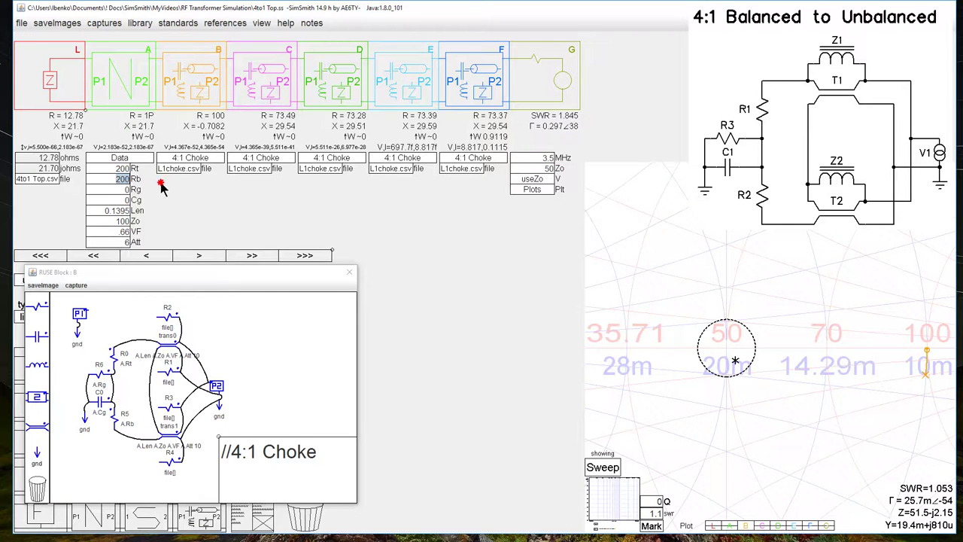
text(0)
key(Return)
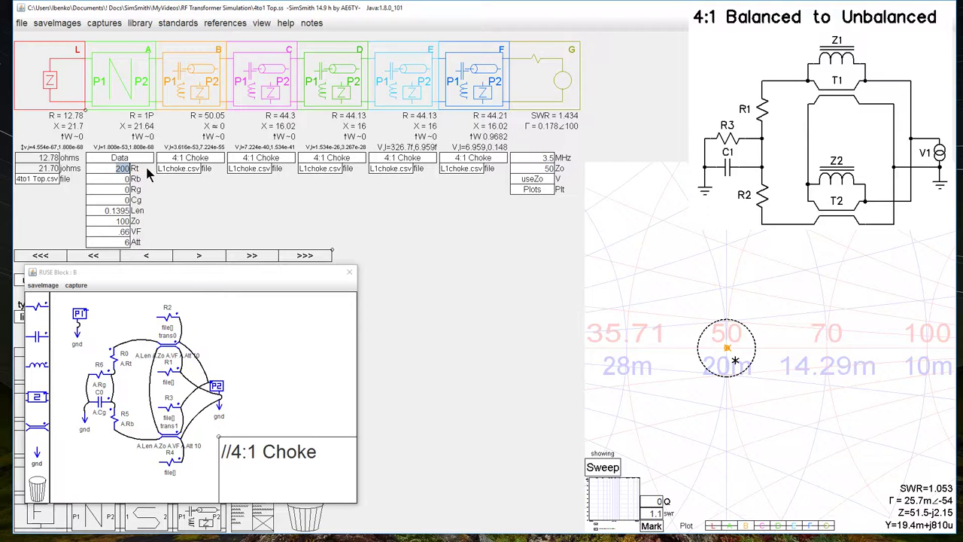
- Set Rt and Rb both to 100 and select the Rg value
text(100)
click(125, 179)
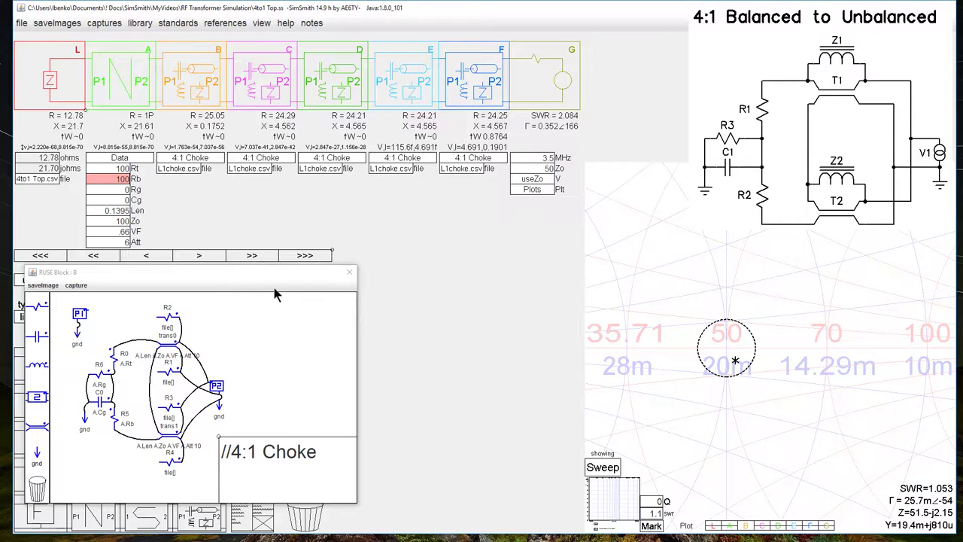
text(100)
key(Return)
scroll(707, 380, up, 2)
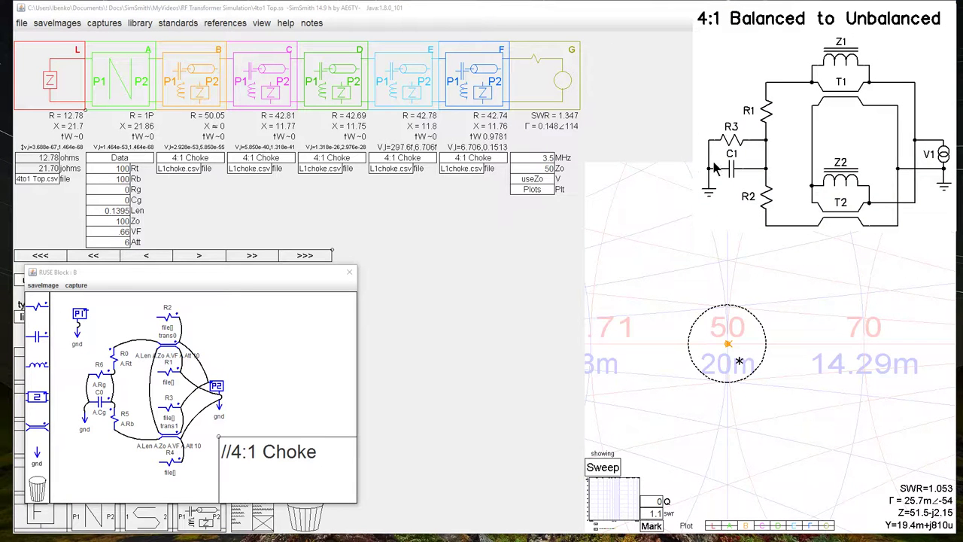
click(118, 191)
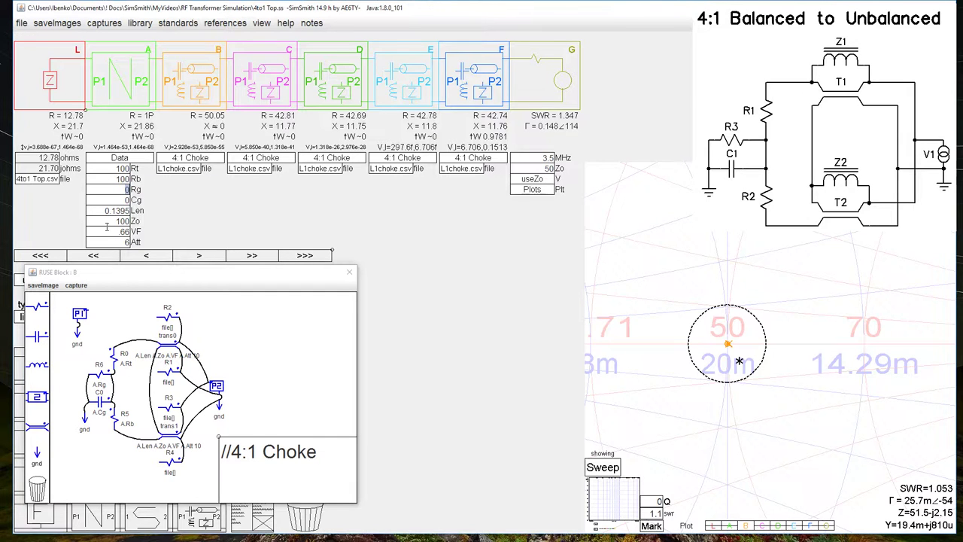
- Enter Rg as 1e6 and Cg as 20p in the Data block
text(1e6)
click(118, 200)
text(20)
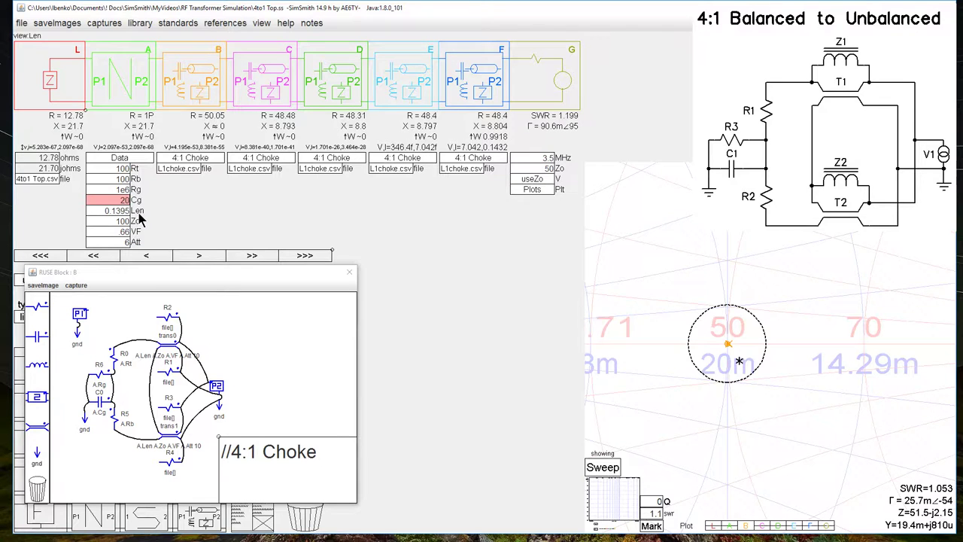
text(p)
key(Return)
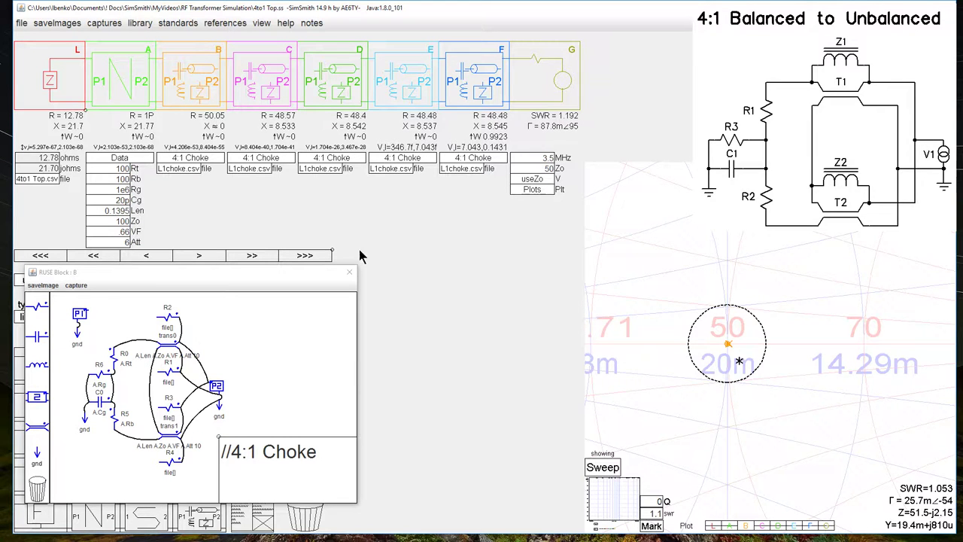
scroll(728, 349, up, 2)
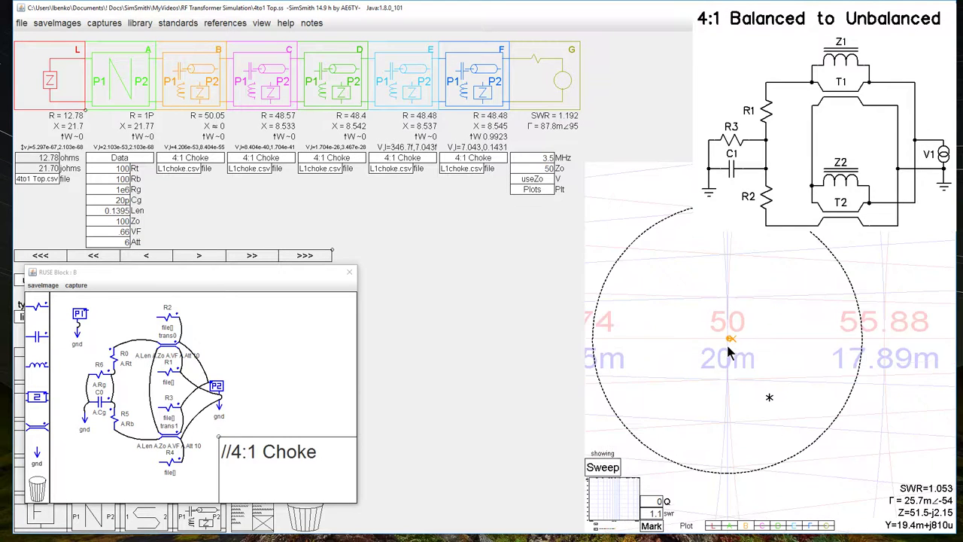
scroll(764, 356, up, 2)
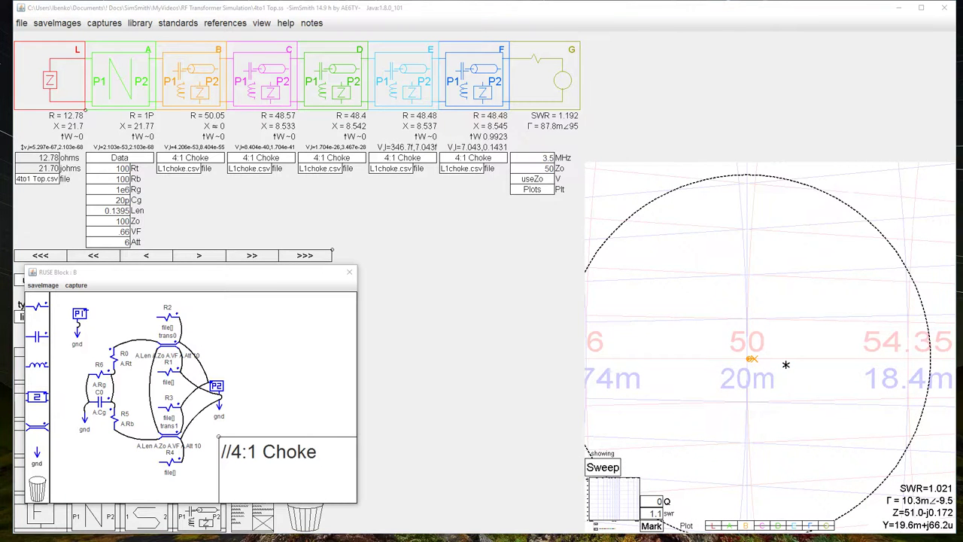
scroll(813, 310, down, 1)
scroll(813, 310, down, 2)
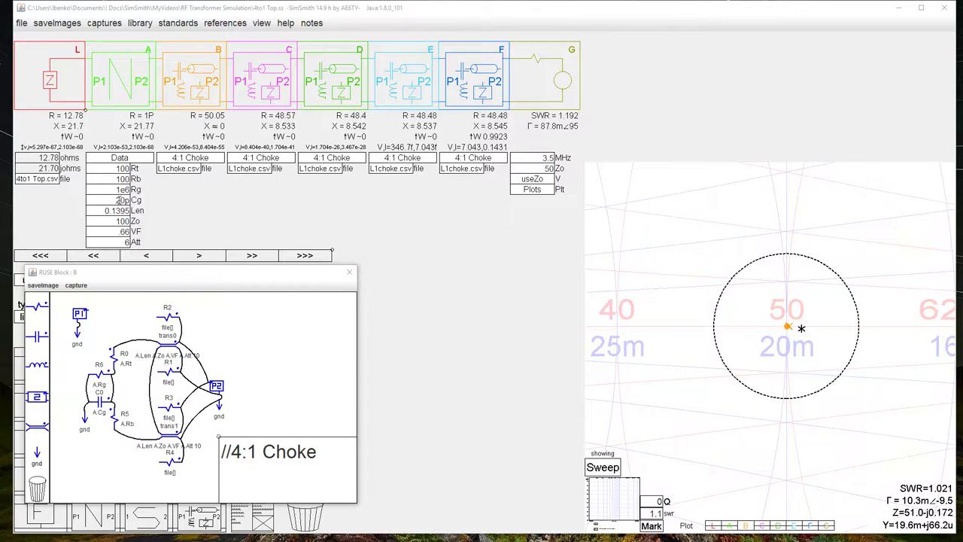
- Step block B's Zo down with the arrow keys, then set it to 60.5
key(Up)
key(Up)
key(Up)
key(Down)
key(Down)
key(Down)
double_click(107, 222)
text(60)
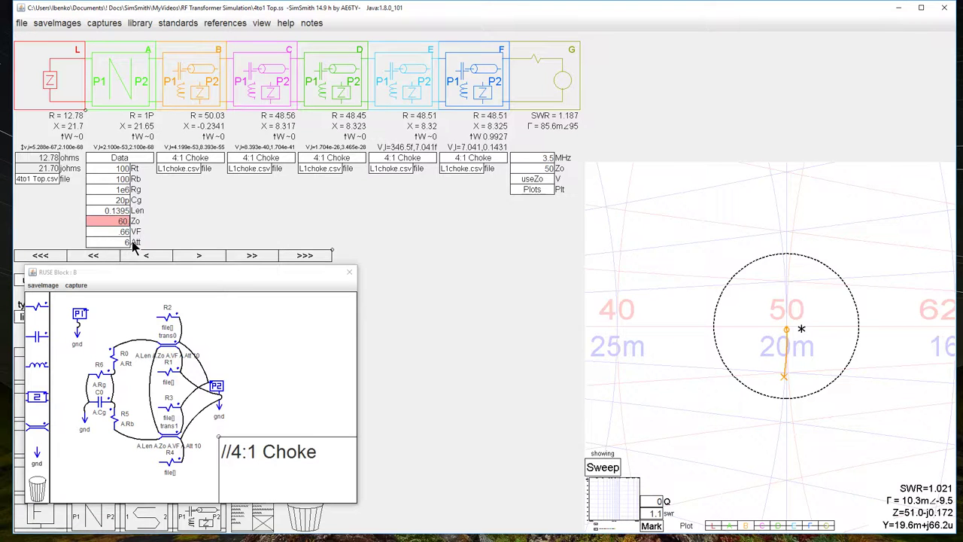
text(.5)
key(Return)
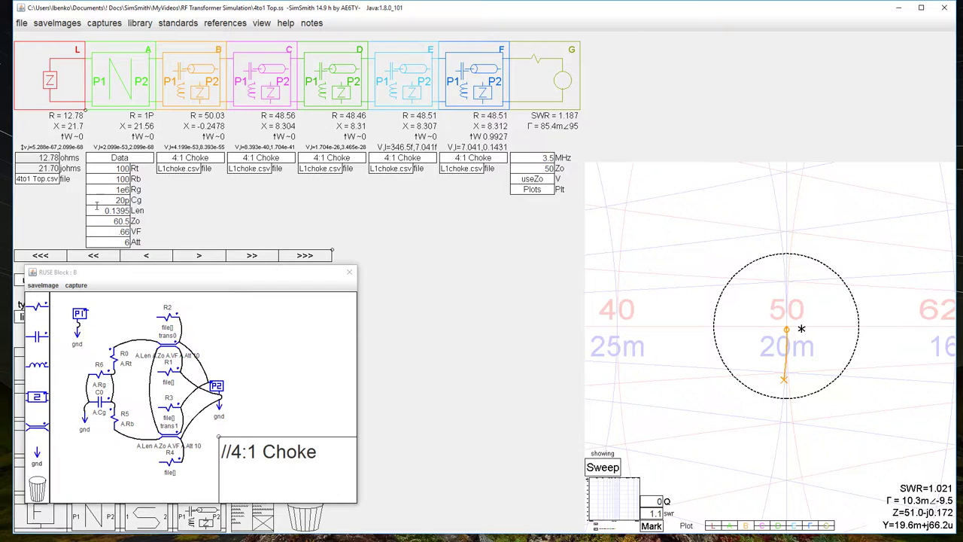
- Set Len to 53, reframe the Smith chart, and raise Cg to 111.2p
double_click(116, 210)
text(53)
key(Return)
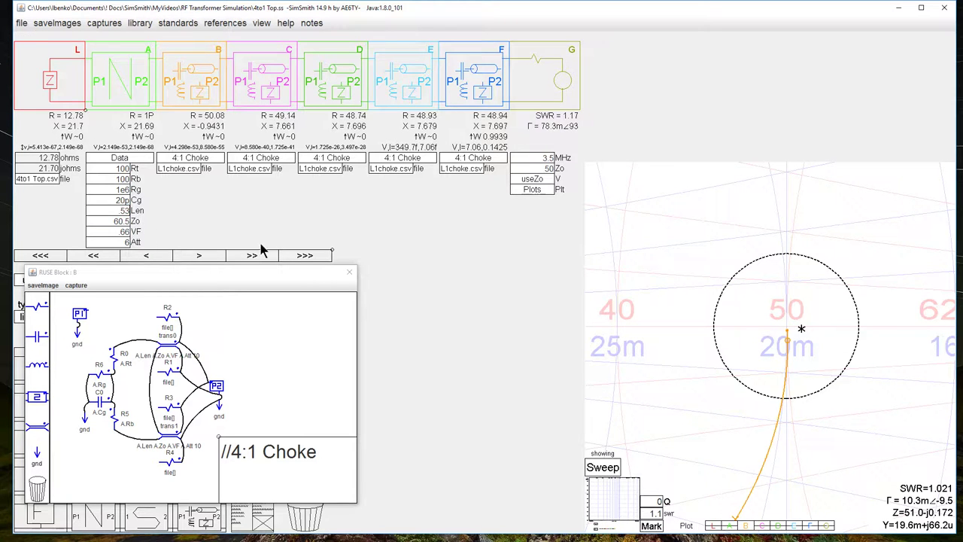
scroll(810, 408, down, 1)
scroll(810, 410, down, 2)
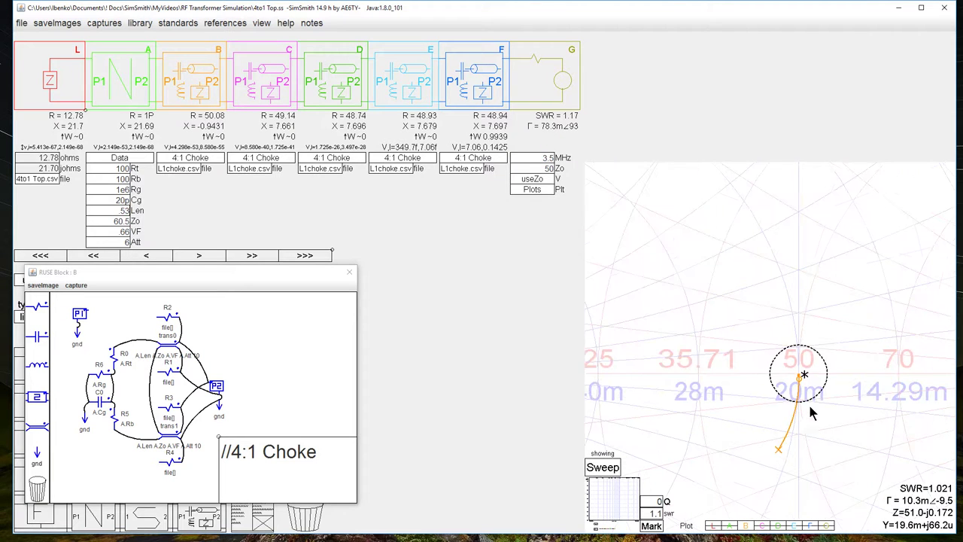
drag(727, 303, 683, 276)
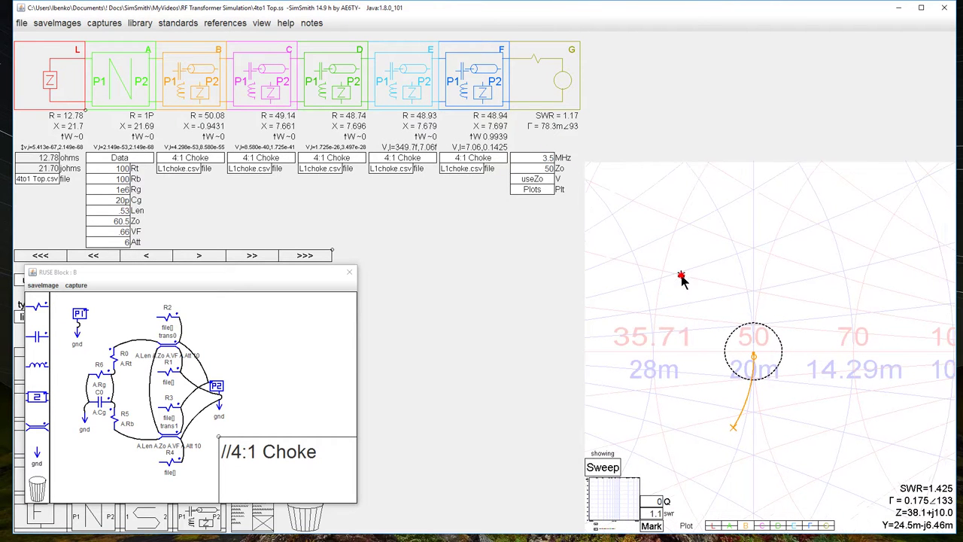
scroll(113, 199, up, 2)
scroll(109, 200, up, 4)
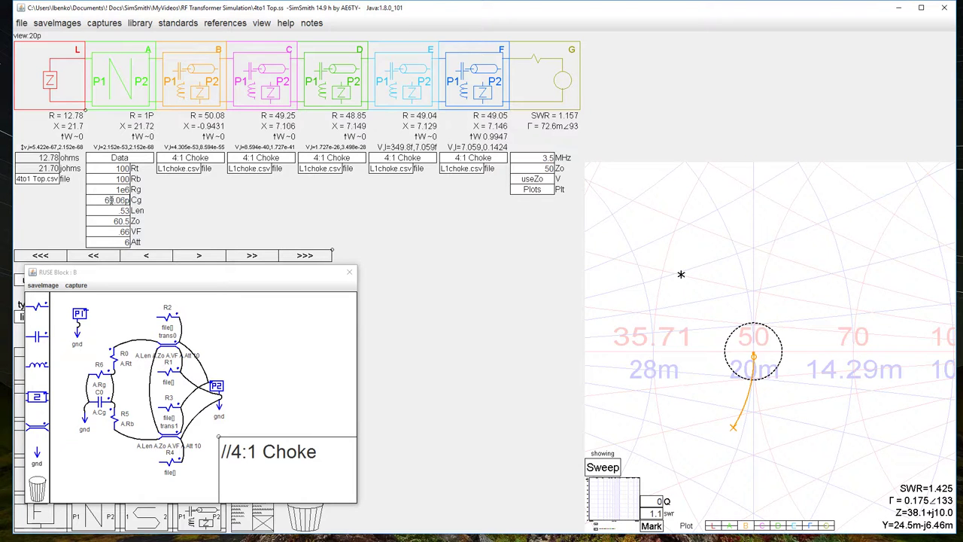
scroll(112, 199, up, 1)
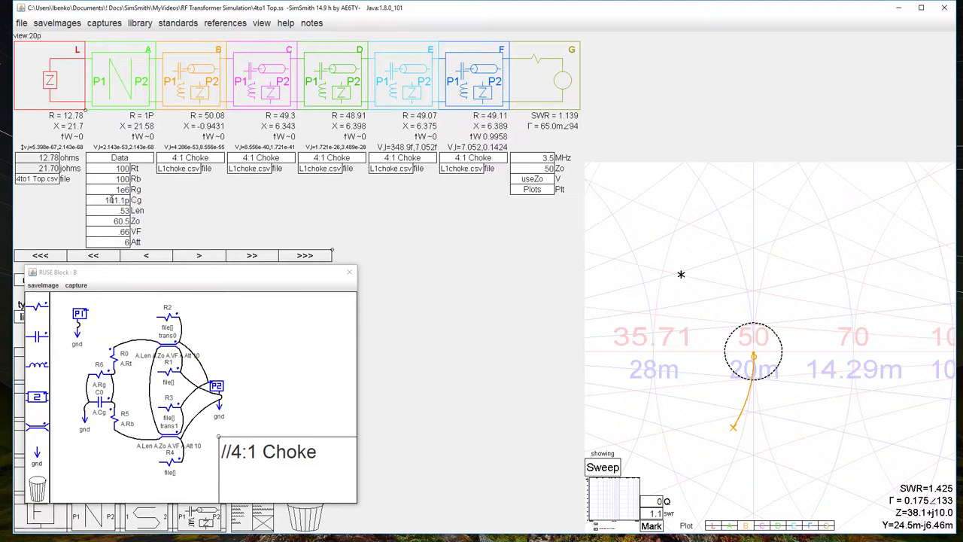
scroll(112, 199, up, 1)
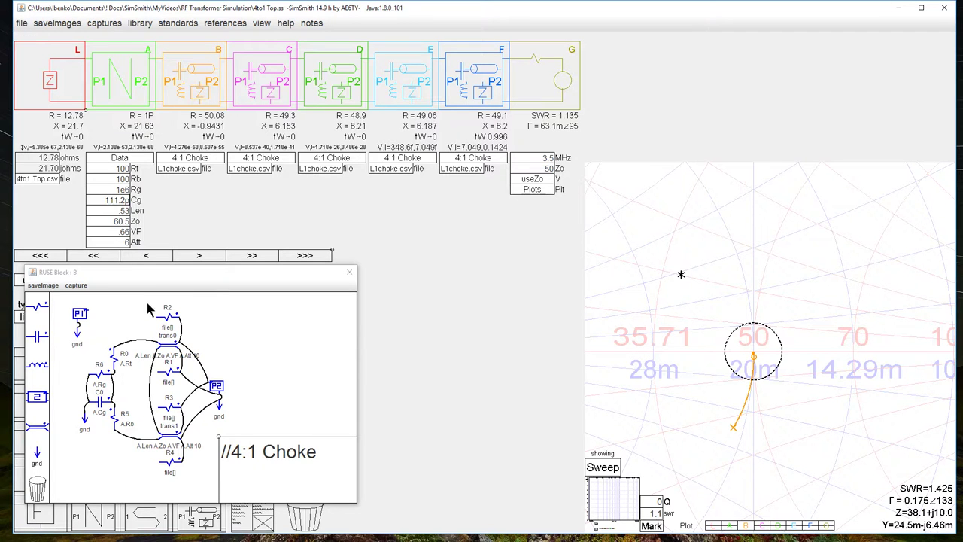
- Reconnect the choke's wire at the trans1 node in the RUSE Block schematic
click(223, 330)
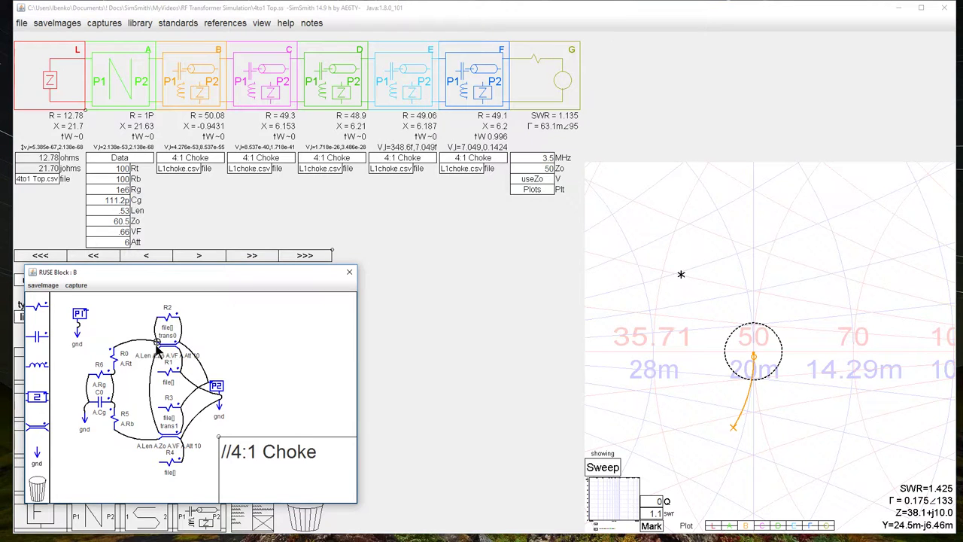
click(155, 346)
mouse_move(157, 433)
mouse_down()
mouse_move(150, 352)
mouse_move(146, 399)
mouse_up()
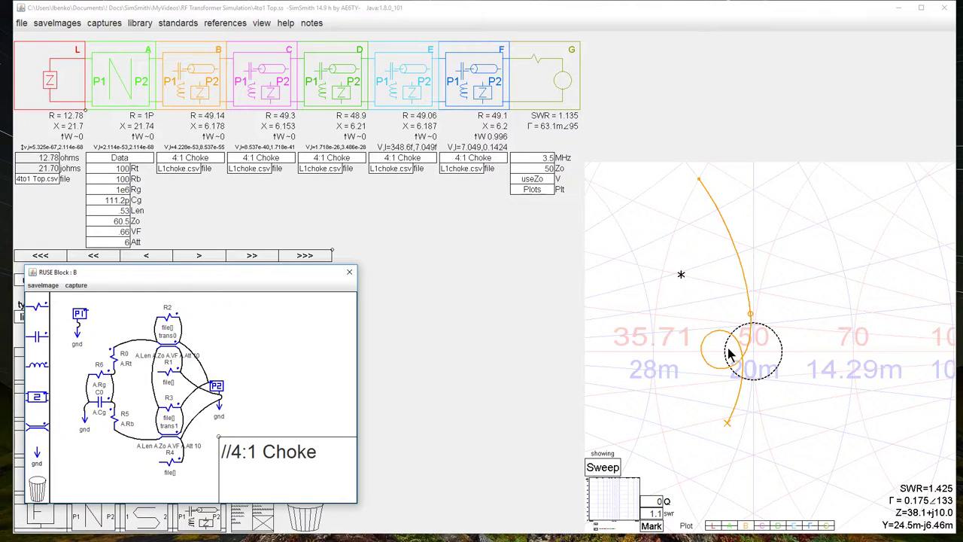
- Scroll the Cg value through several settings, settling on 62.74p
click(119, 200)
scroll(120, 199, down, 5)
scroll(120, 199, down, 8)
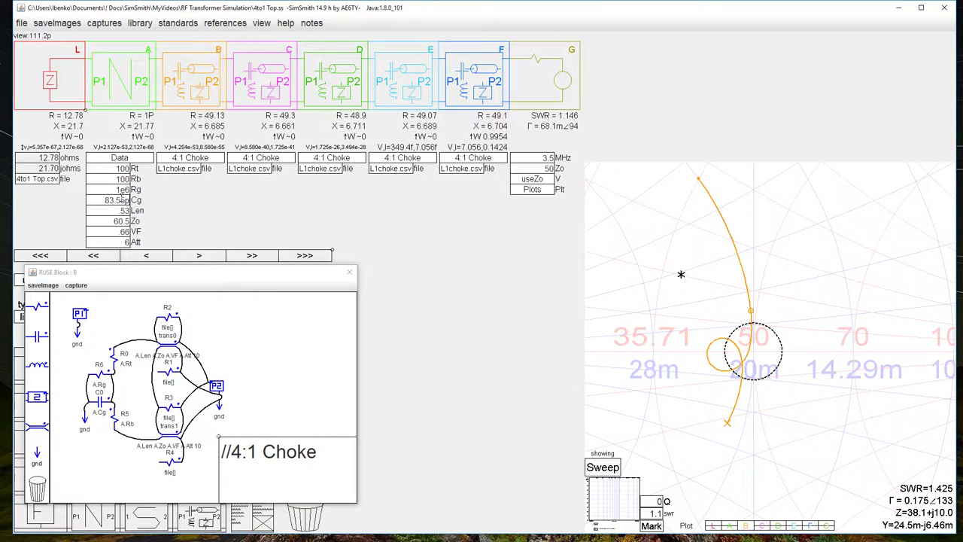
scroll(120, 199, down, 10)
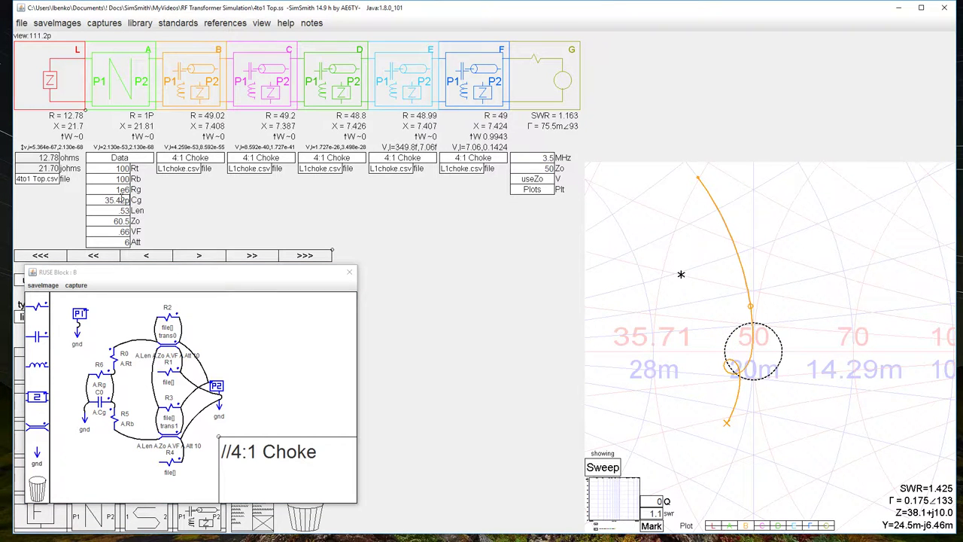
scroll(120, 198, down, 6)
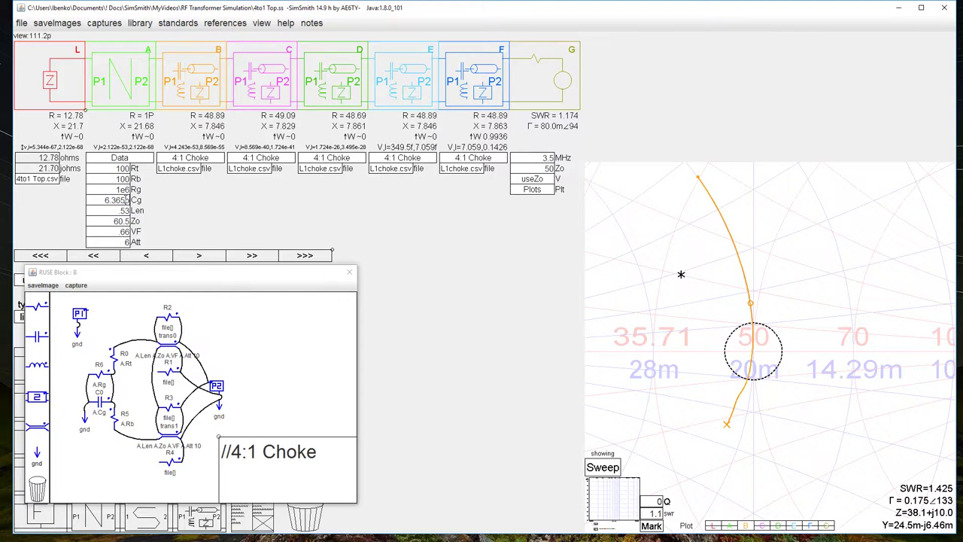
scroll(121, 198, up, 5)
scroll(127, 199, up, 5)
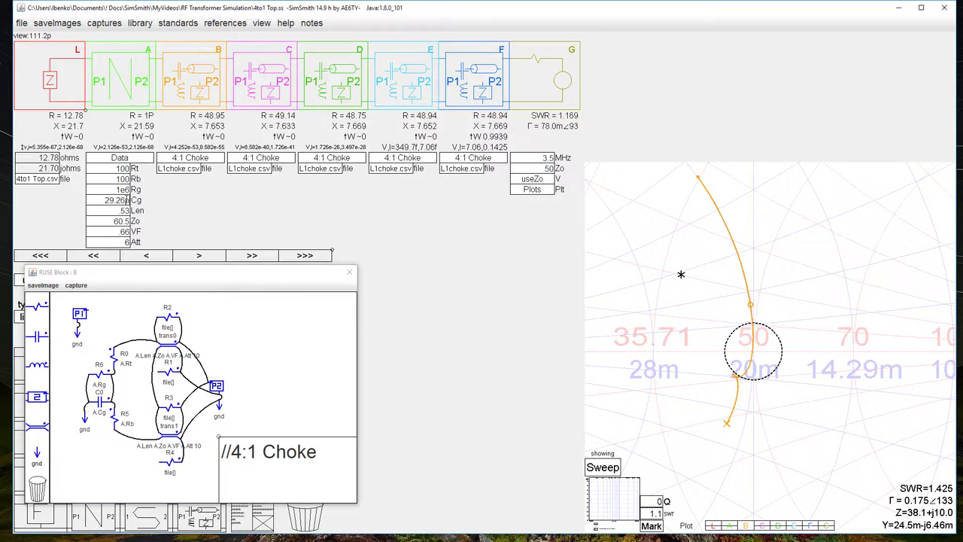
- Try Rt 200 and Rb 0 in the Data block
click(133, 170)
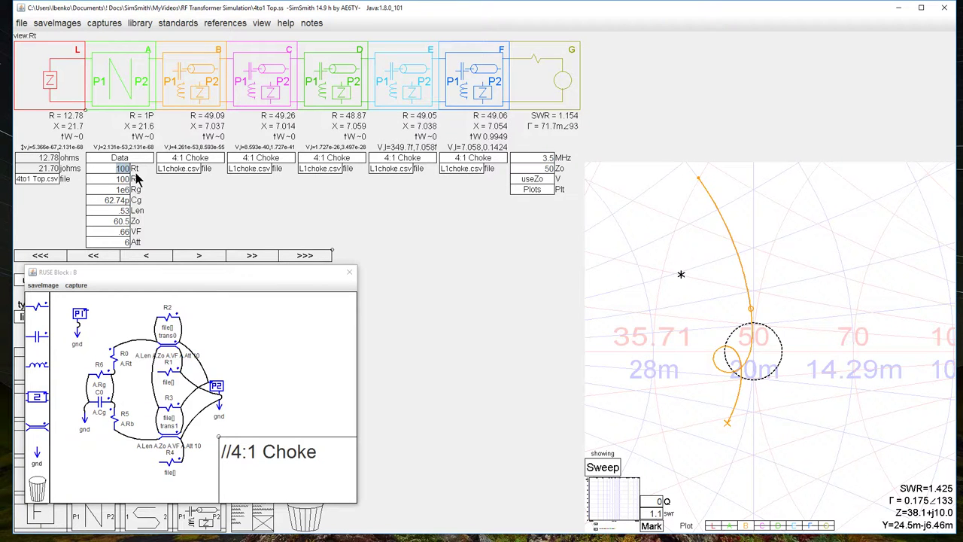
text(200)
click(107, 179)
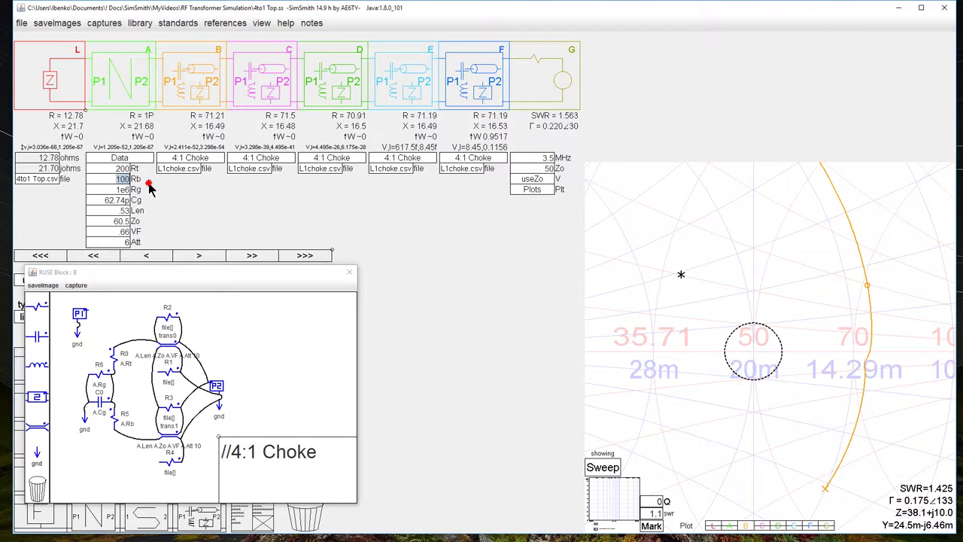
text(0)
key(Return)
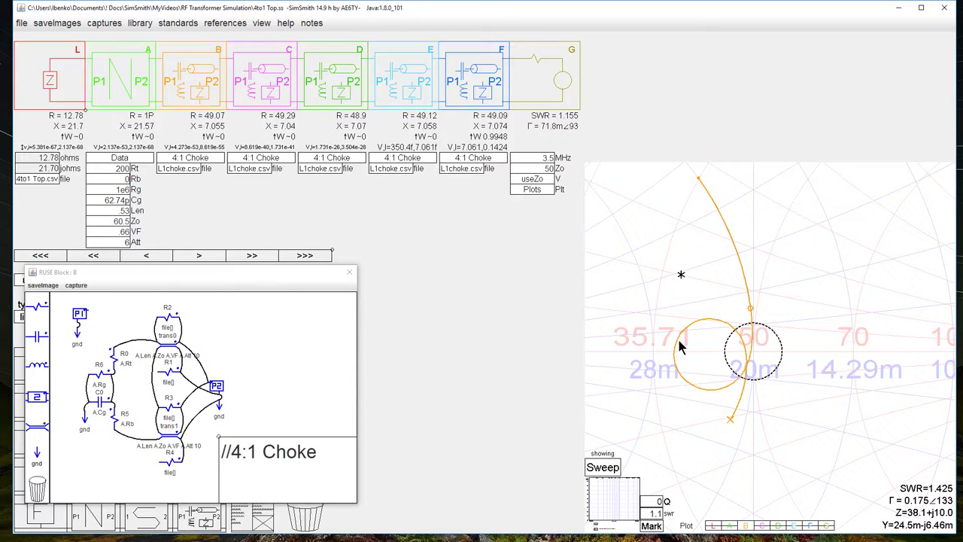
- Swap to Rt 0 and Rb 200, then zoom out to the whole chart
double_click(119, 168)
text(0)
key(Return)
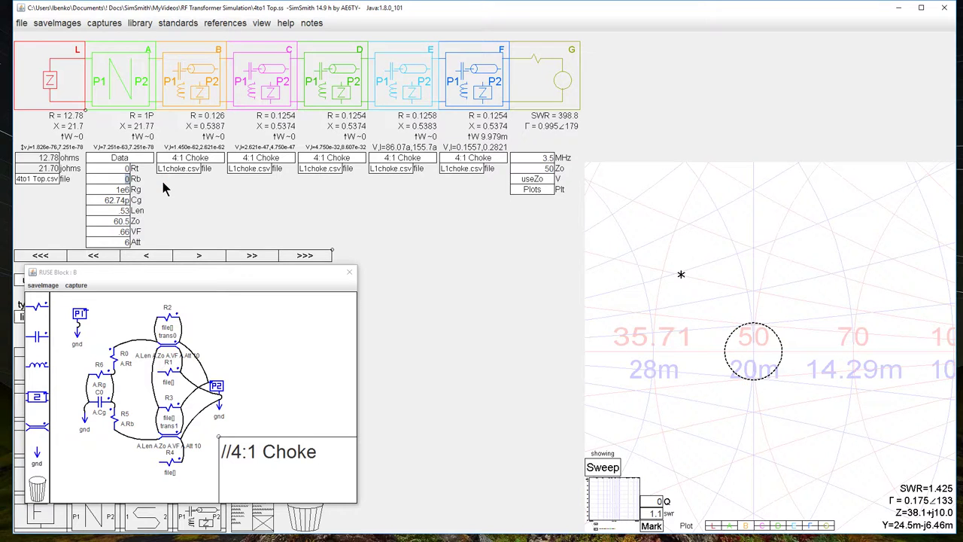
text(200)
key(Return)
scroll(700, 354, down, 4)
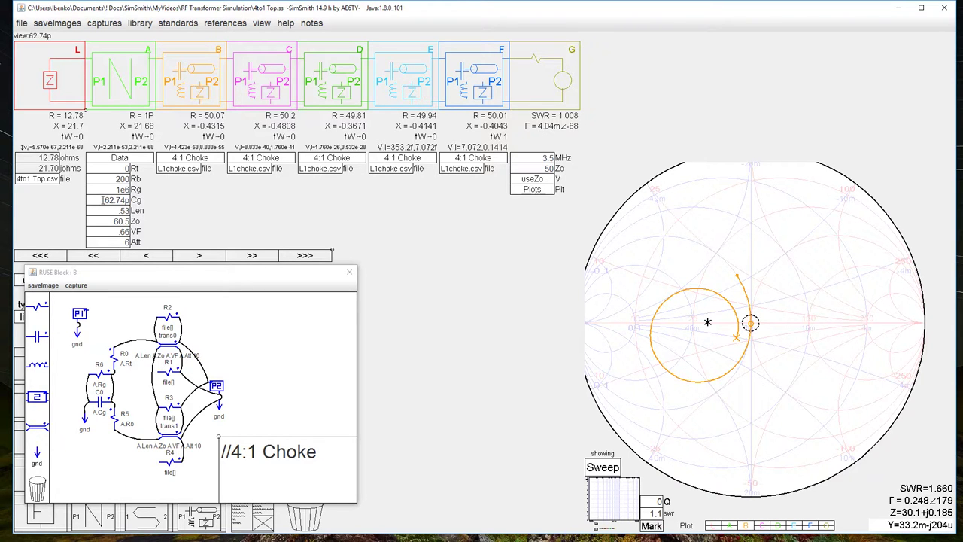
- Set Cg to 100p and move the marker to the curve's leftmost point (8.561 MHz)
drag(104, 200, 153, 202)
text(100p)
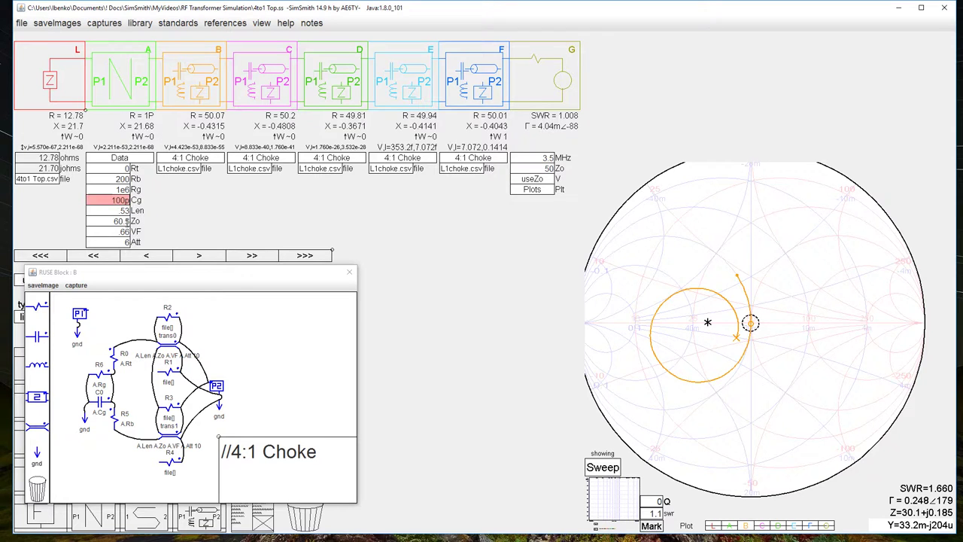
key(Return)
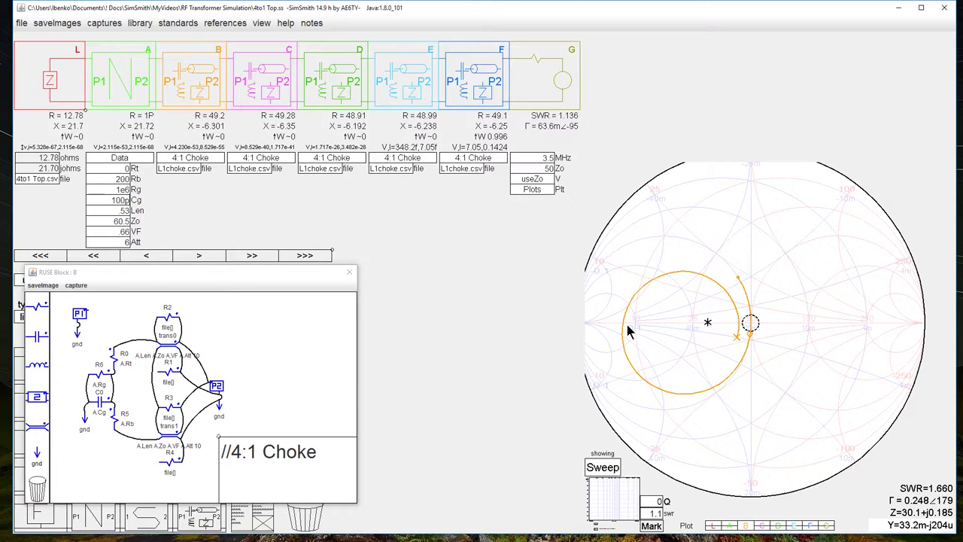
drag(626, 328, 621, 327)
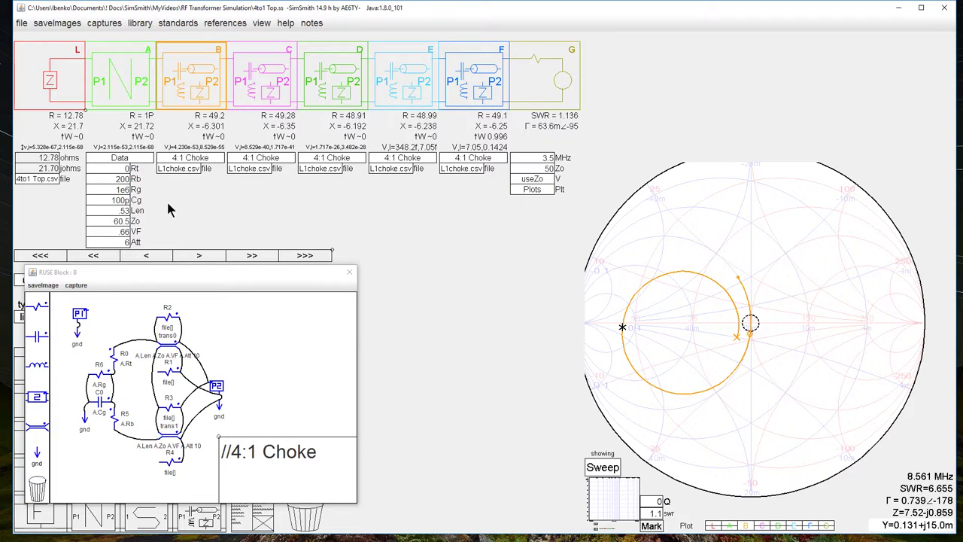
scroll(125, 221, up, 4)
- Shift the RUSE Block schematic window slightly, then close it
drag(293, 273, 293, 287)
click(349, 291)
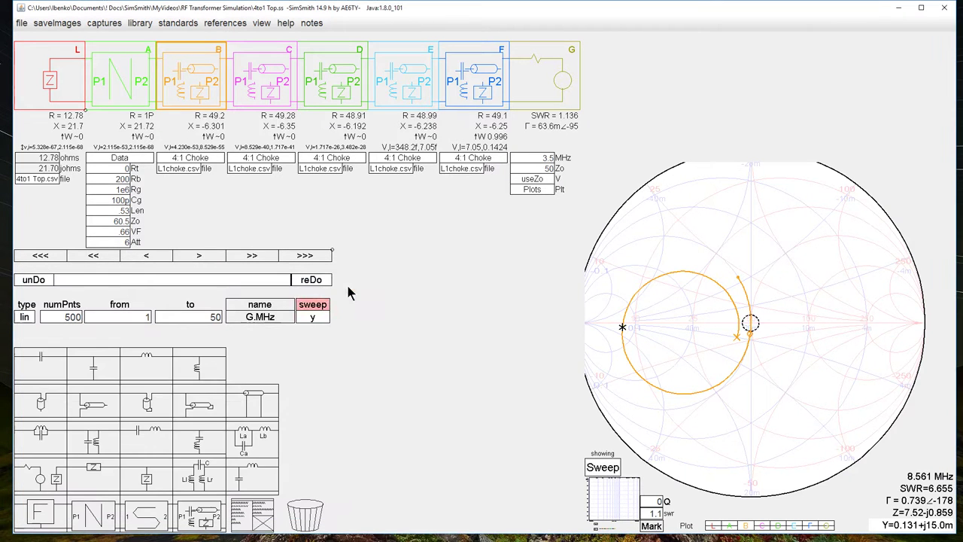